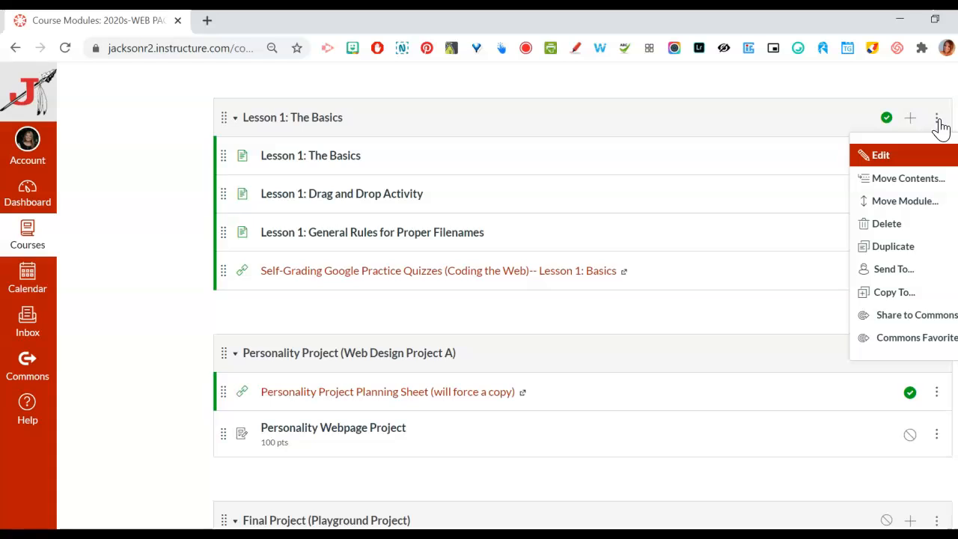
# Open the settings of the Lesson 1: The Basics module and view which modules can be prerequisites, leaving none added
pyautogui.click(881, 155)
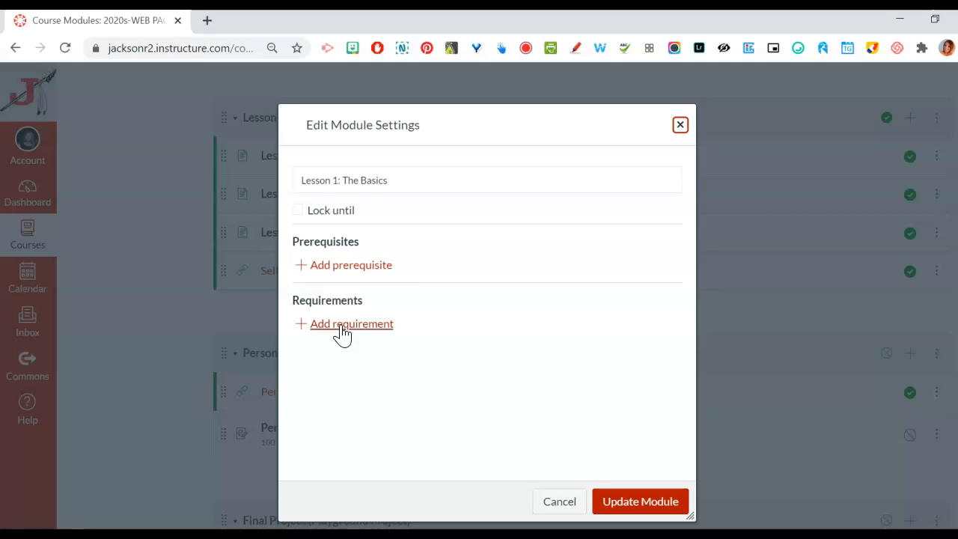
pyautogui.click(347, 266)
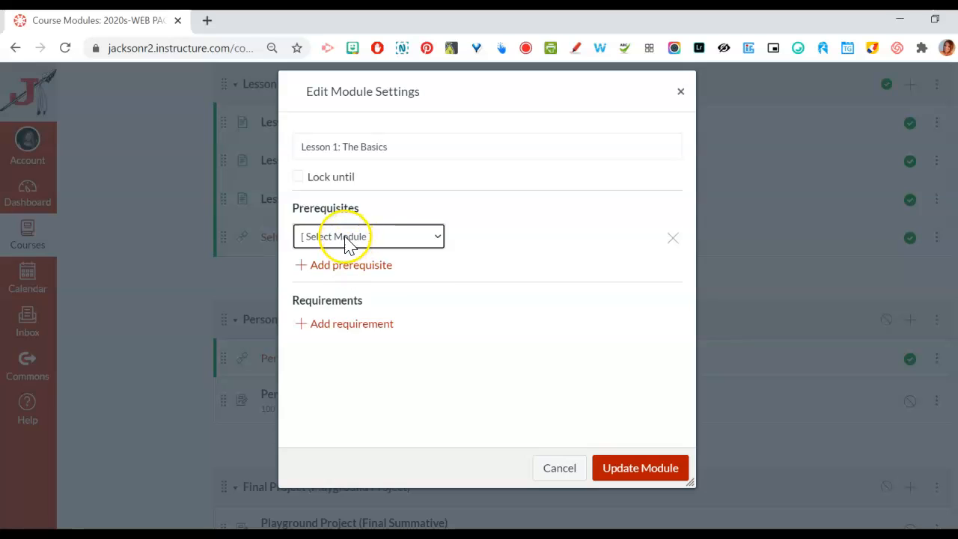
pyautogui.click(345, 238)
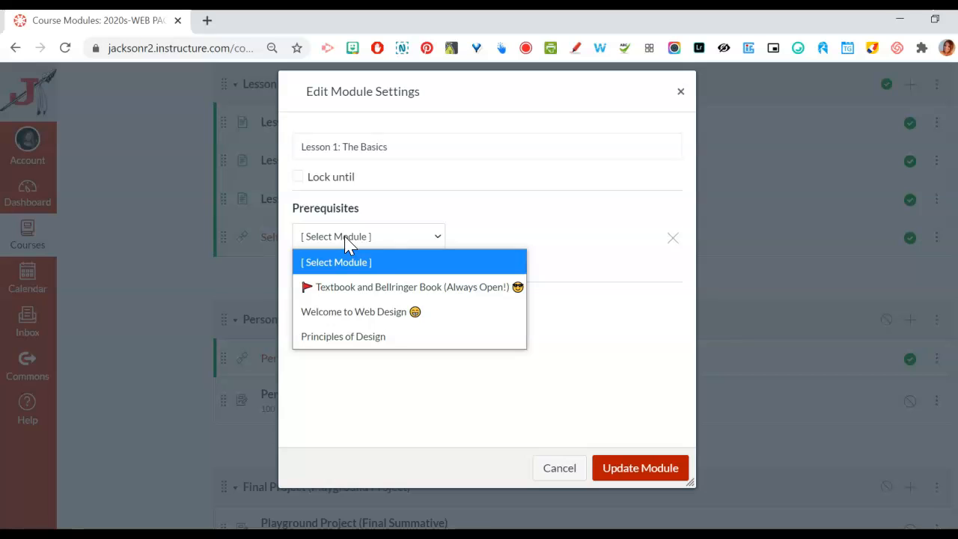
pyautogui.click(673, 238)
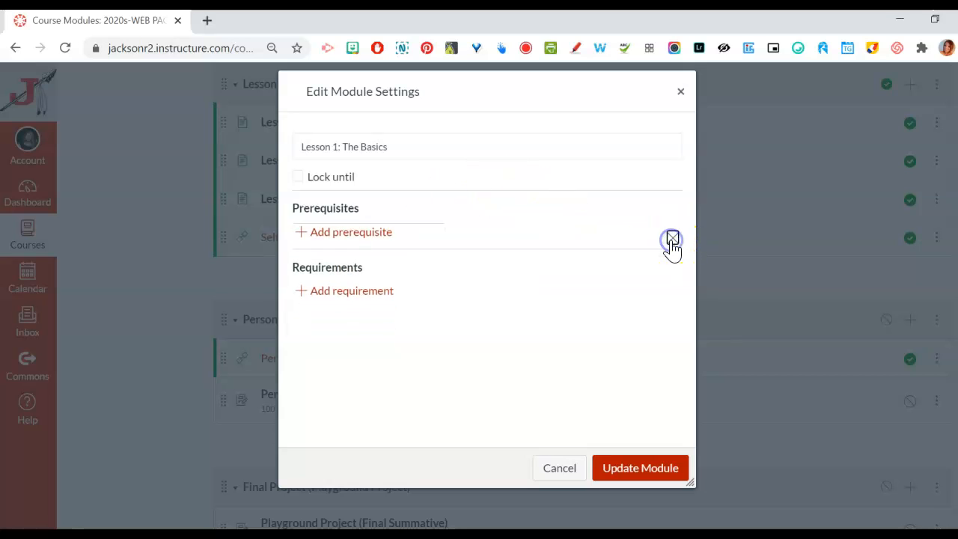
# Add a requirement that students mark the Lesson 1: The Basics page as done
pyautogui.click(360, 296)
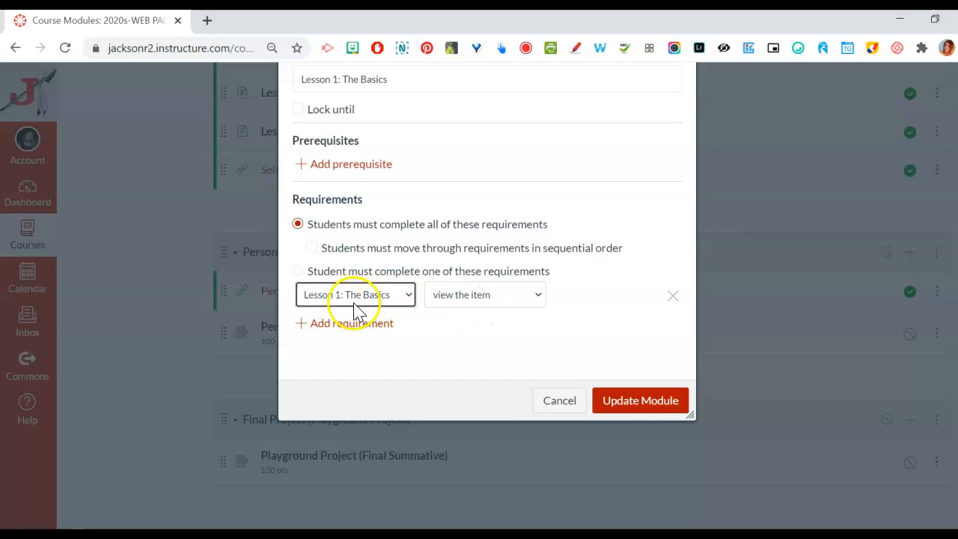
pyautogui.click(540, 294)
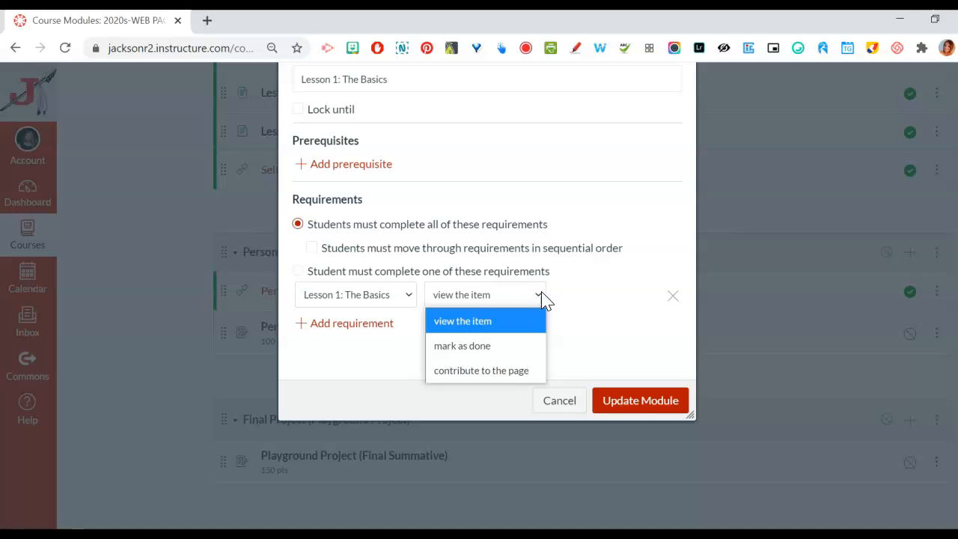
pyautogui.click(462, 347)
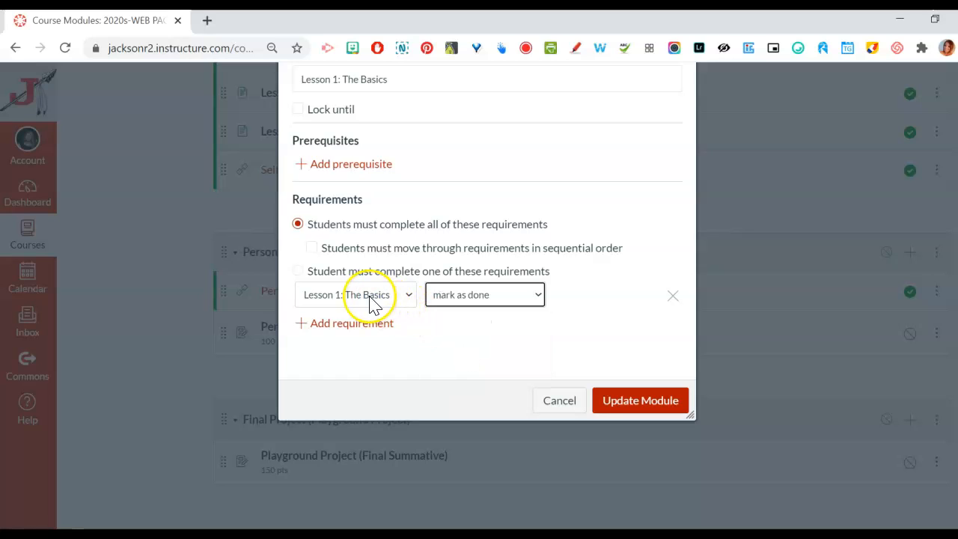
# Add a second requirement for Lesson 1: Drag and Drop Activity with the condition mark as done
pyautogui.click(345, 323)
pyautogui.click(366, 334)
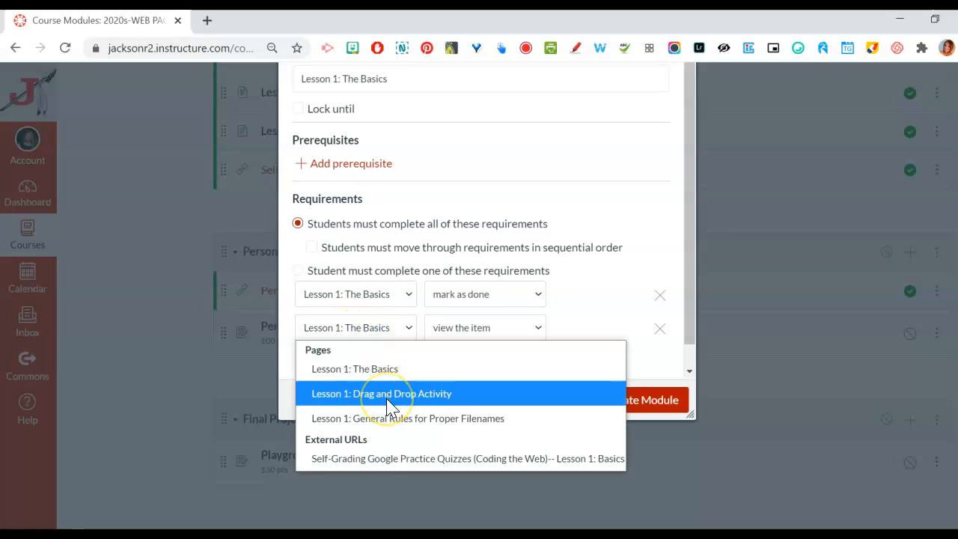
pyautogui.click(388, 393)
pyautogui.click(467, 330)
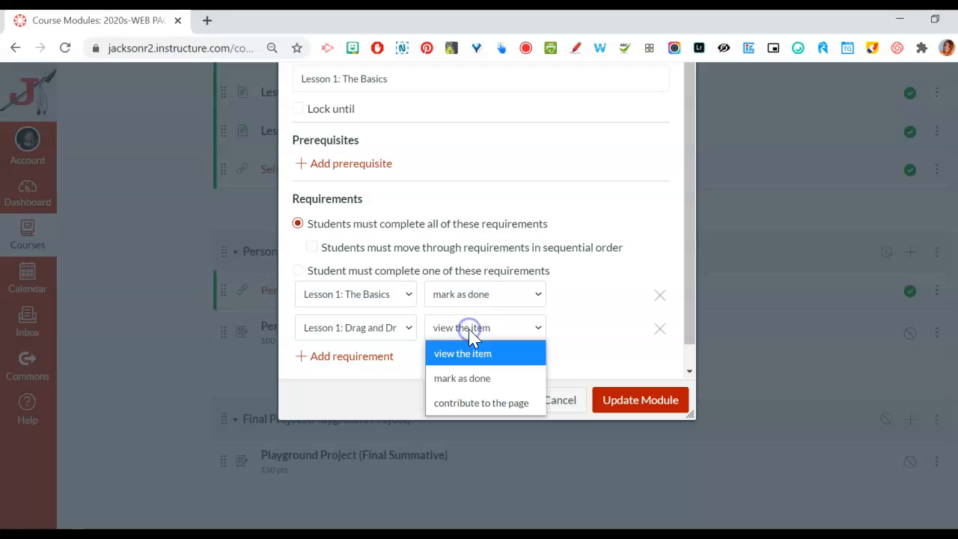
pyautogui.click(465, 379)
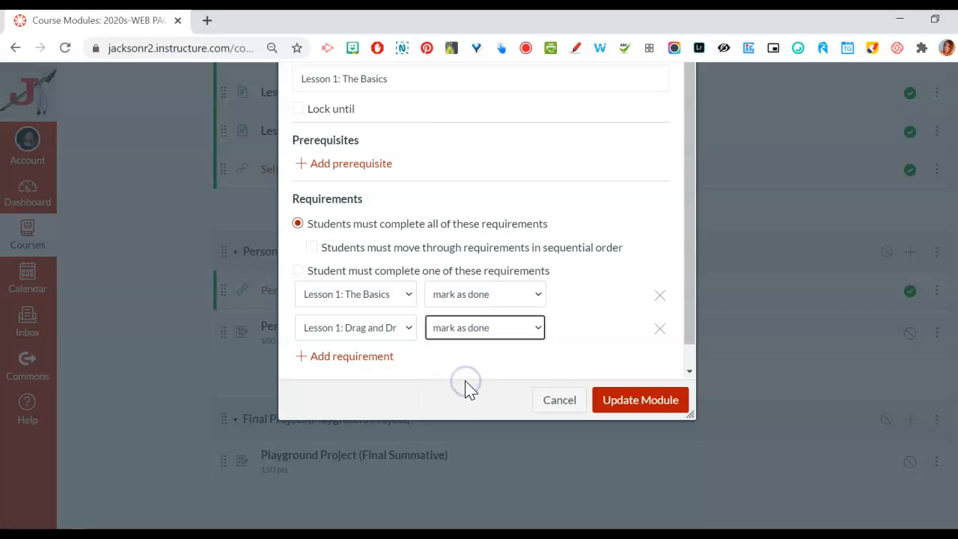
# Add a third requirement for Lesson 1: General Rules for Proper Filenames with the condition mark as done
pyautogui.click(359, 364)
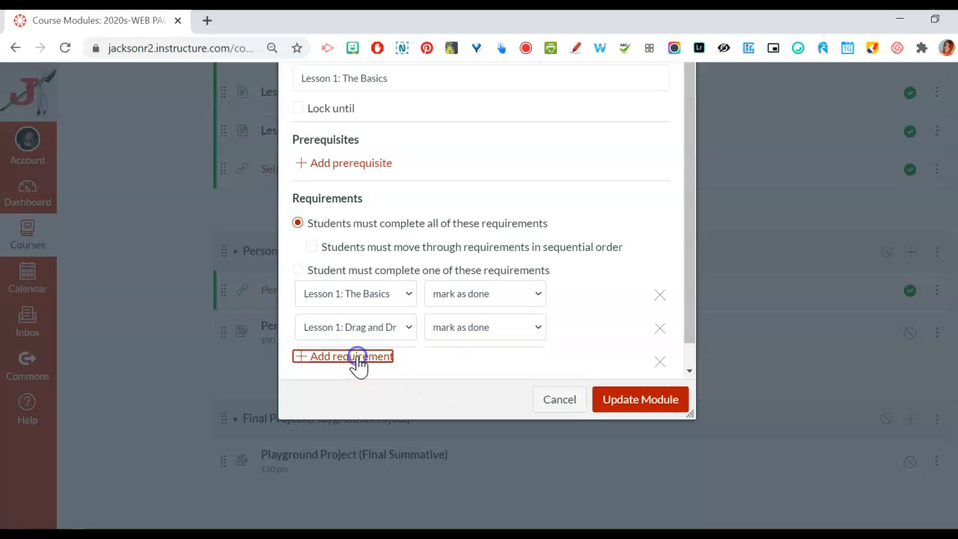
pyautogui.click(372, 361)
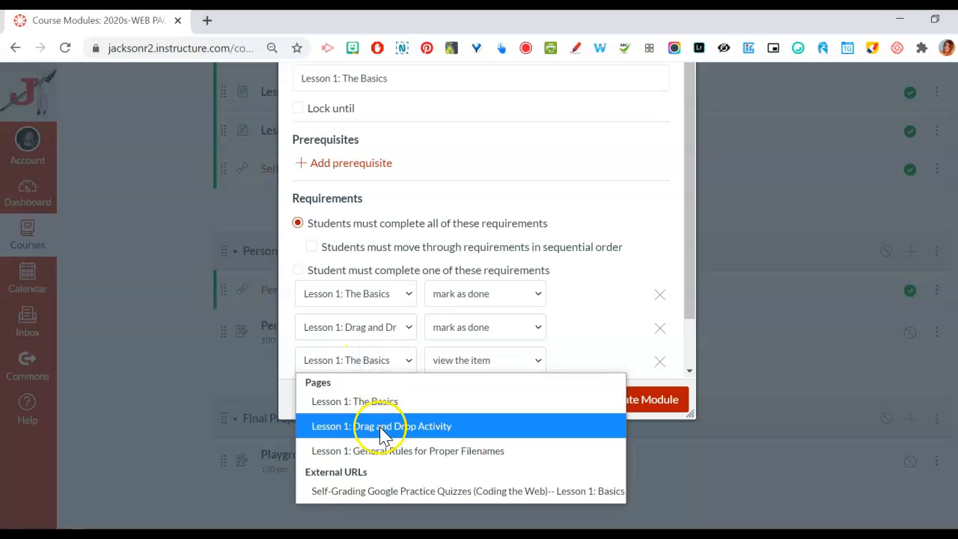
pyautogui.click(376, 449)
pyautogui.click(473, 360)
pyautogui.click(470, 410)
# Add a view the item requirement for the Self-Grading Google Practice Quizzes link and save the module settings
pyautogui.moveTo(692, 305); pyautogui.dragTo(695, 348)
pyautogui.click(372, 334)
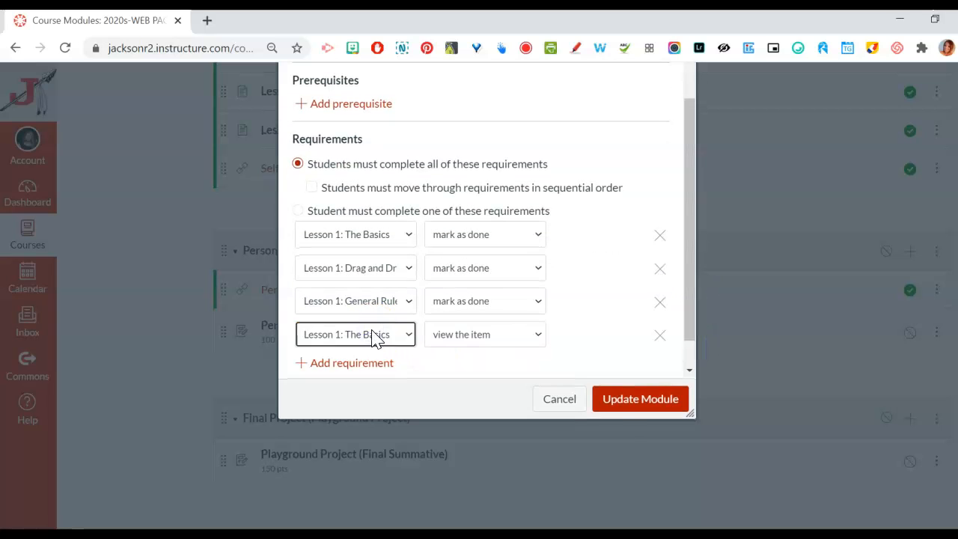
pyautogui.click(378, 334)
pyautogui.click(395, 468)
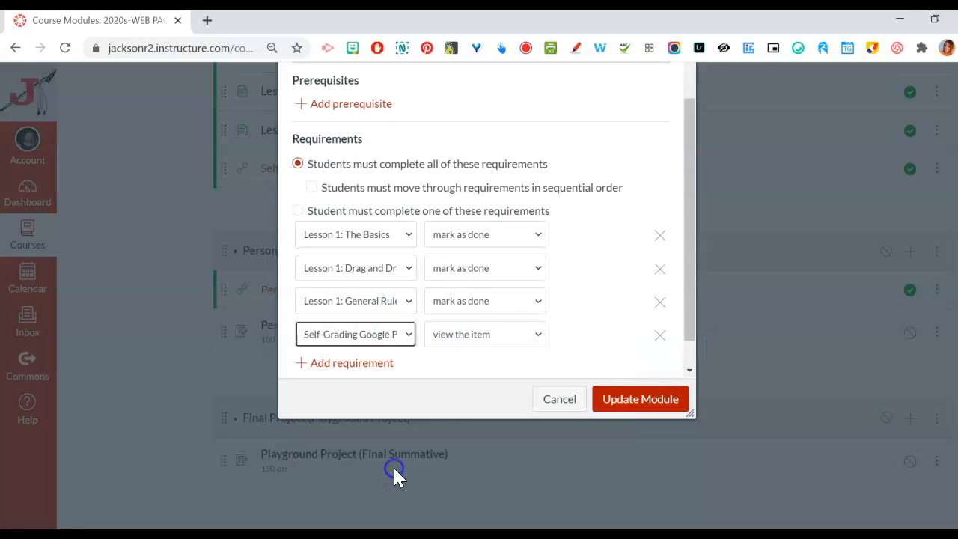
pyautogui.click(506, 334)
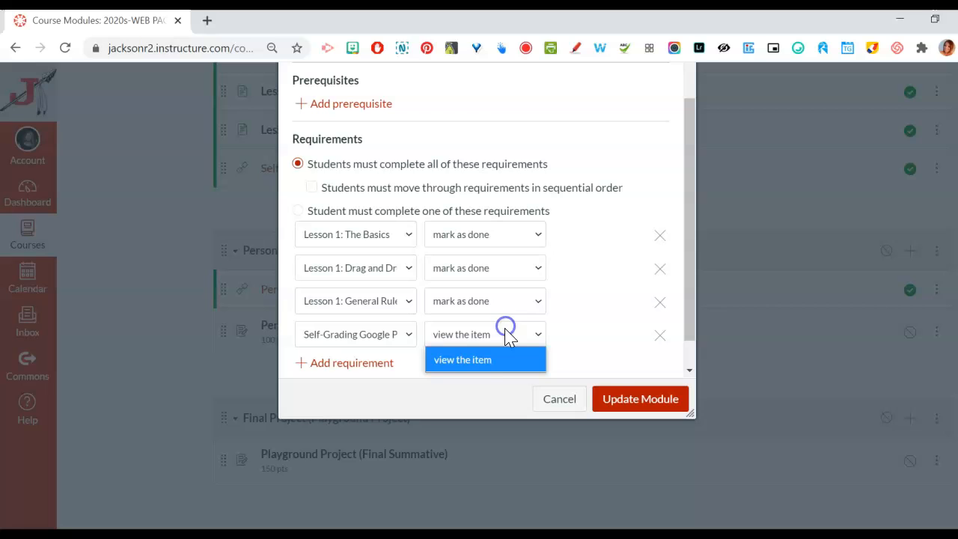
pyautogui.click(483, 359)
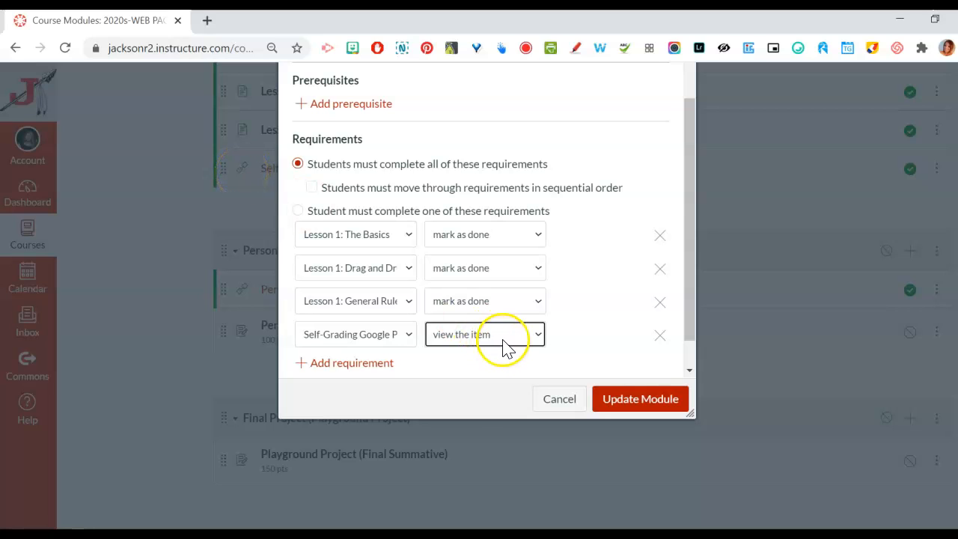
pyautogui.click(476, 341)
pyautogui.click(476, 344)
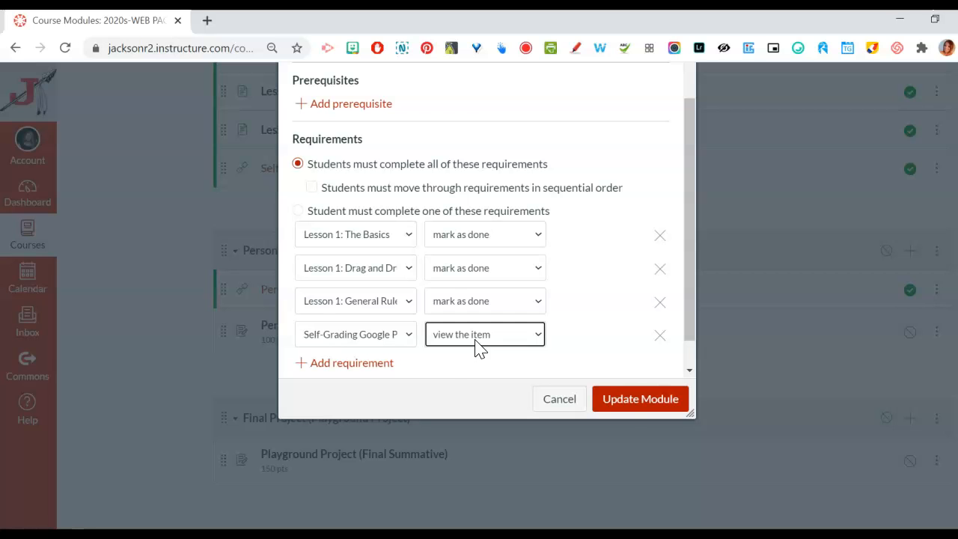
pyautogui.click(646, 407)
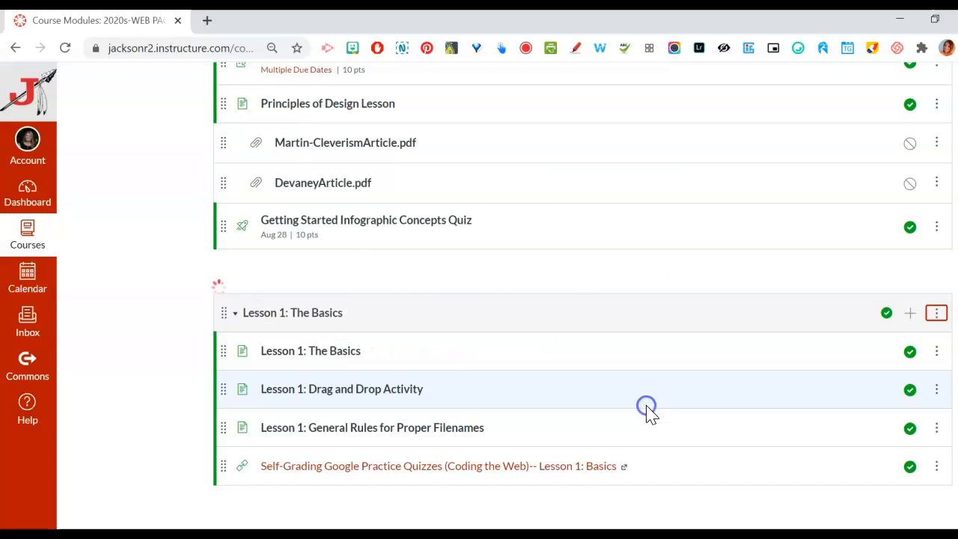
pyautogui.click(584, 397)
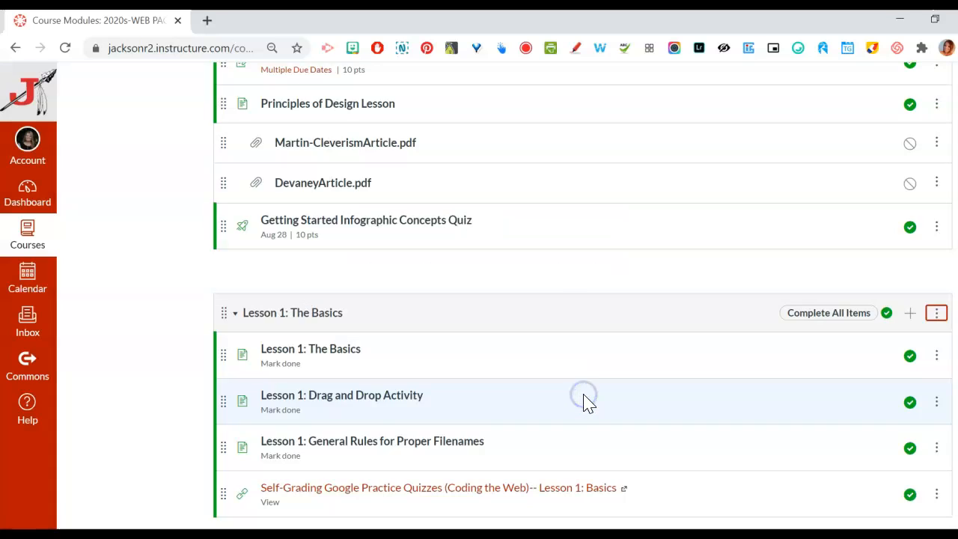
# Add the existing quiz Web Design Basic Quiz 1 to the Lesson 1 module and place it directly below Lesson 1: Drag and Drop Activity
pyautogui.scroll(-3, 890, 142)
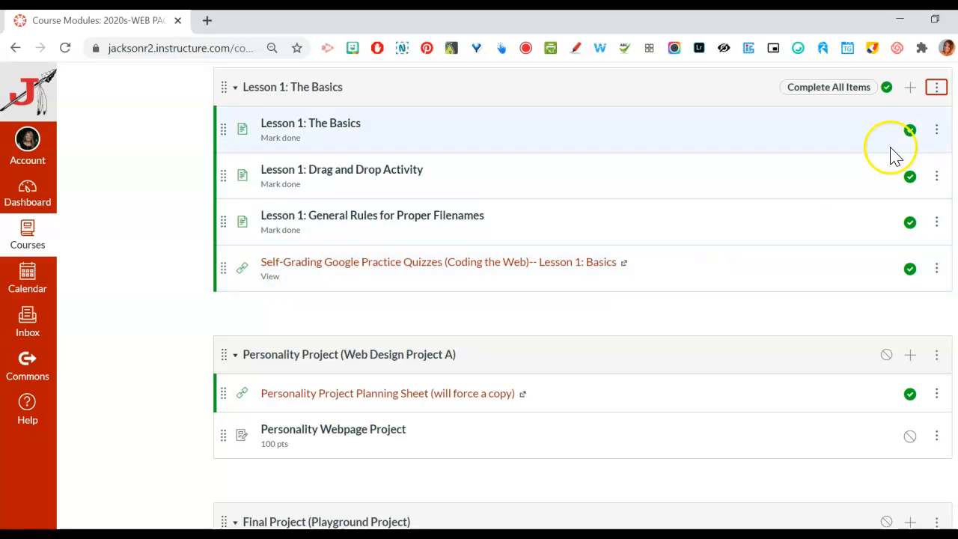
pyautogui.click(909, 87)
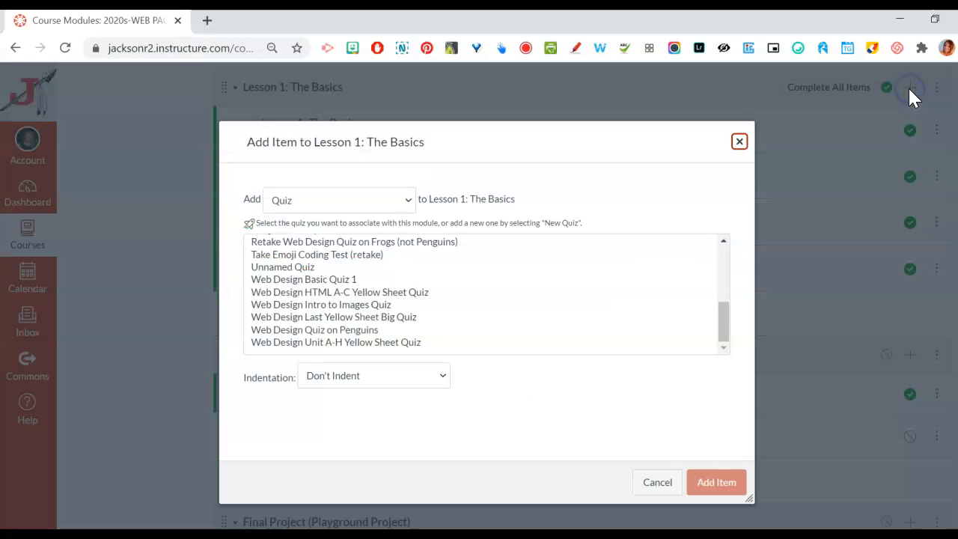
pyautogui.click(320, 279)
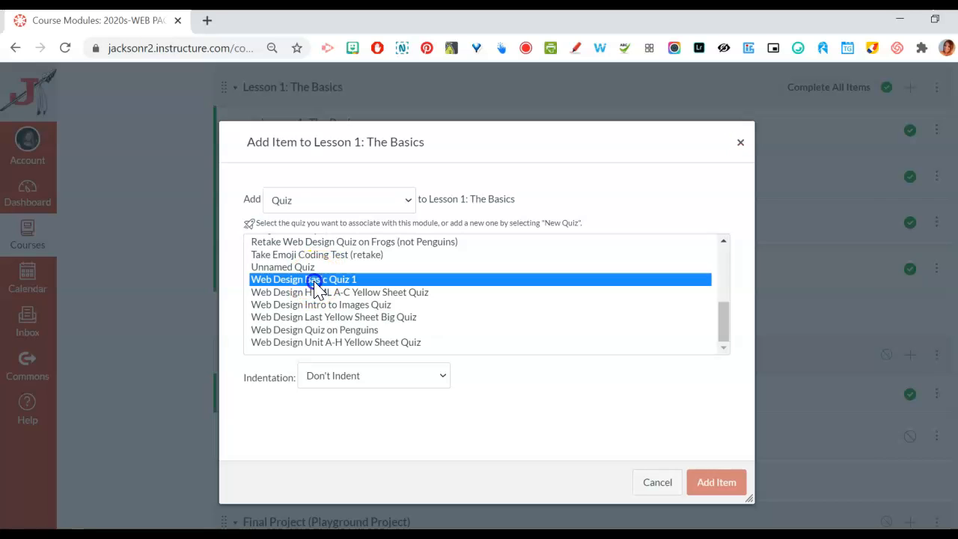
pyautogui.click(720, 488)
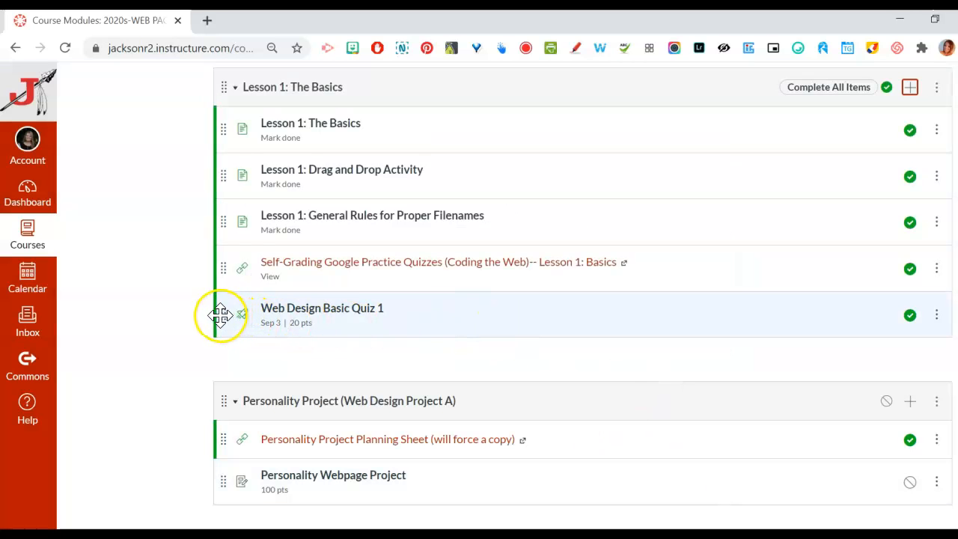
pyautogui.moveTo(220, 315); pyautogui.dragTo(248, 214)
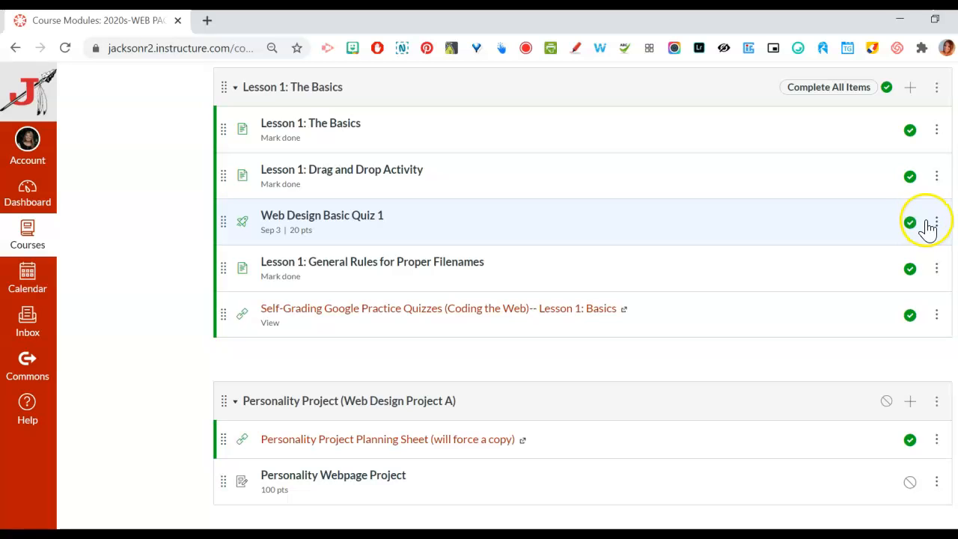
# Add a requirement to the Lesson 1: The Basics module that students submit the assignment for Web Design Basic Quiz 1
pyautogui.click(936, 88)
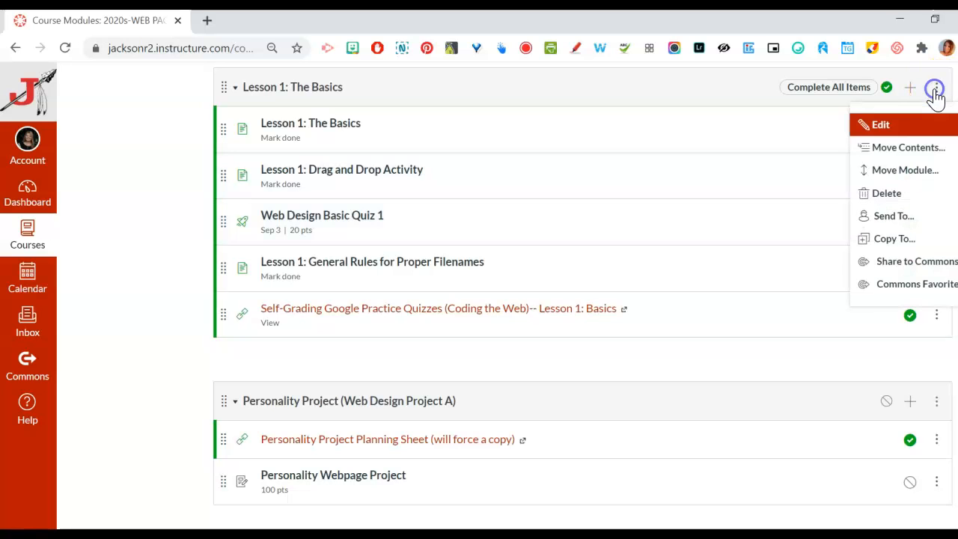
pyautogui.click(878, 124)
pyautogui.moveTo(689, 330); pyautogui.dragTo(698, 444)
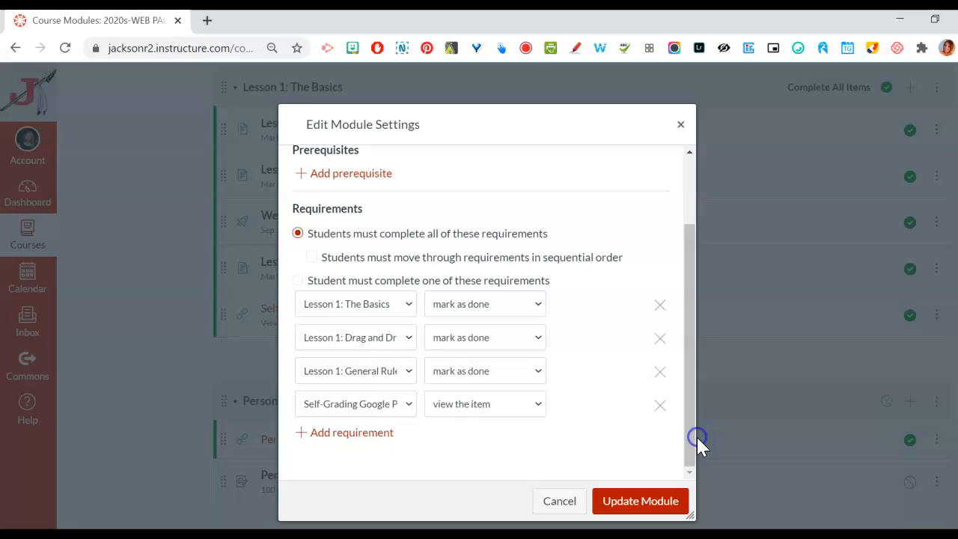
pyautogui.click(352, 441)
pyautogui.click(386, 436)
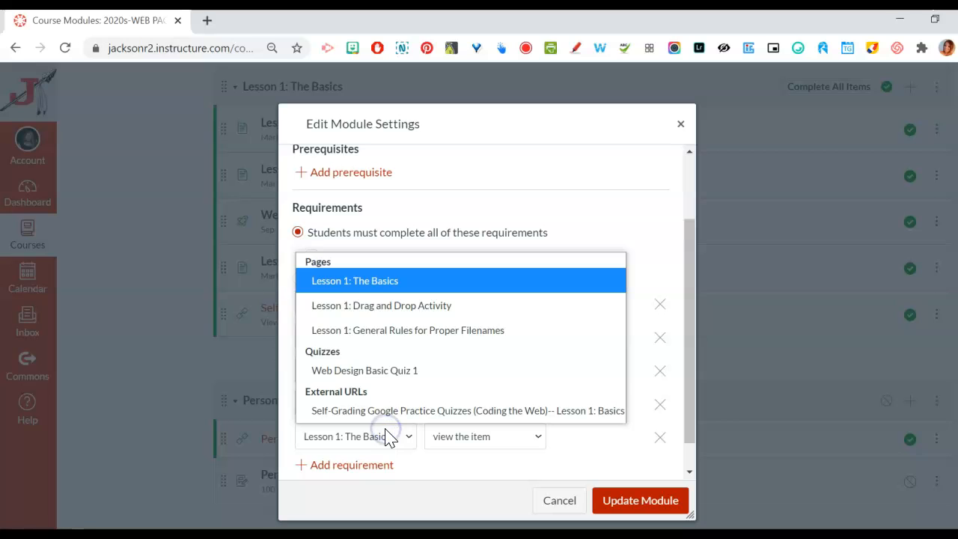
pyautogui.click(367, 370)
pyautogui.click(367, 367)
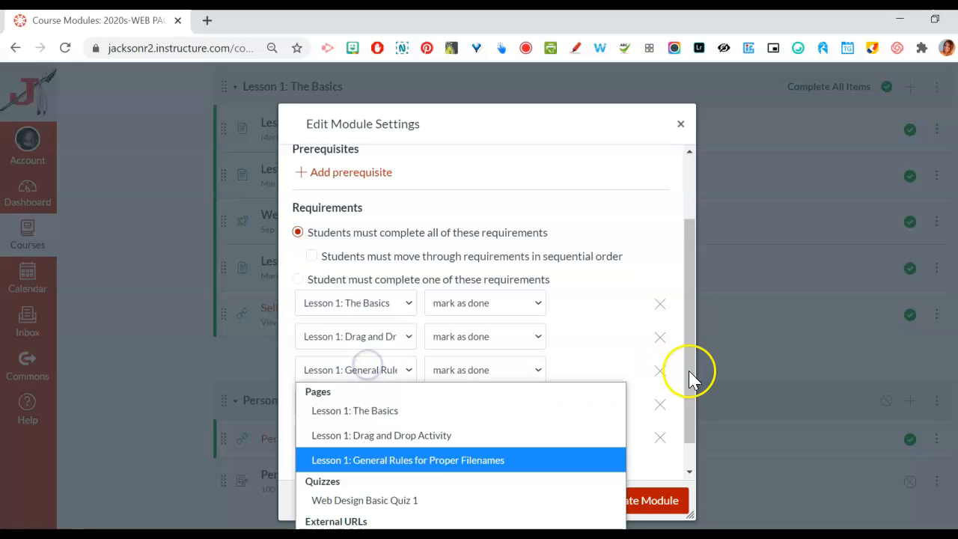
pyautogui.click(690, 256)
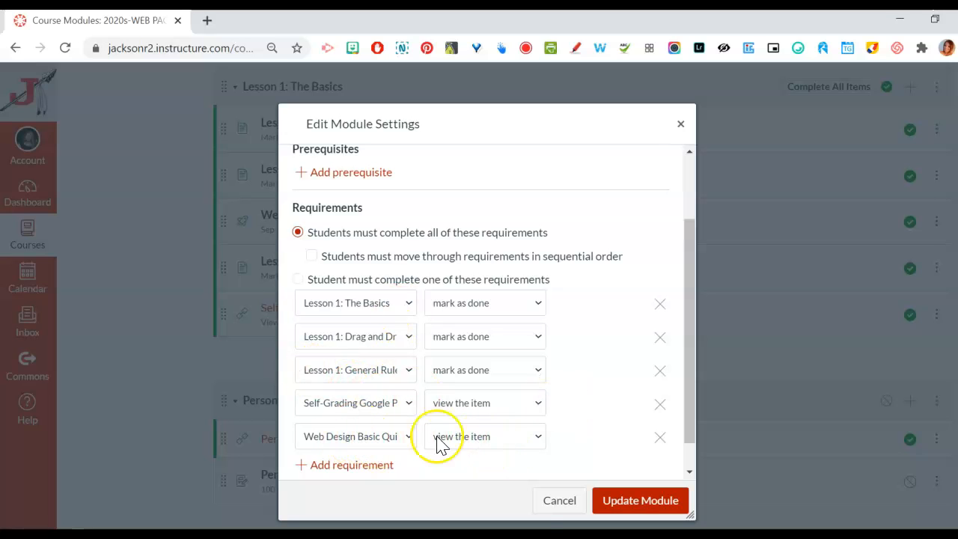
pyautogui.click(461, 437)
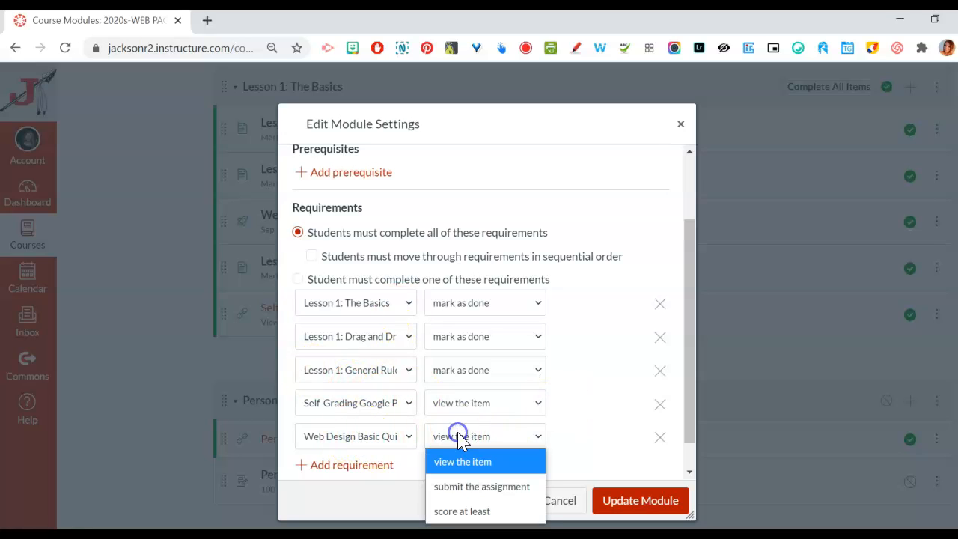
pyautogui.click(509, 496)
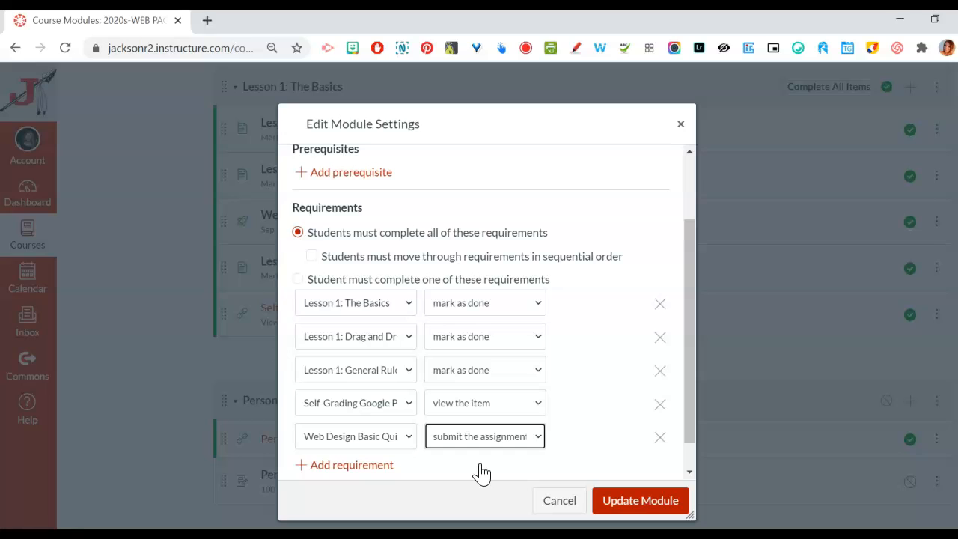
# Remove the module requirements for the Self-Grading Google Practice Quizzes link and Lesson 1: General Rules for Proper Filenames
pyautogui.click(659, 404)
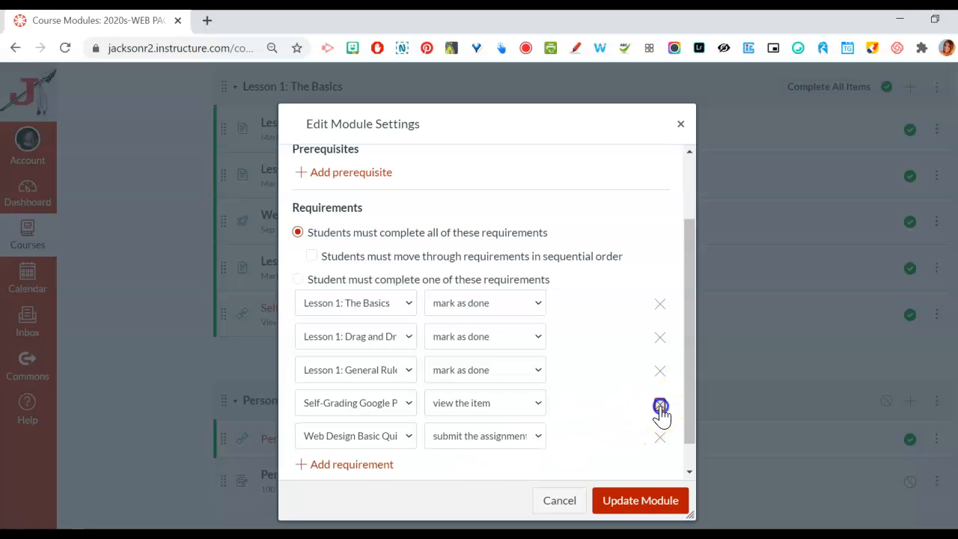
pyautogui.click(659, 371)
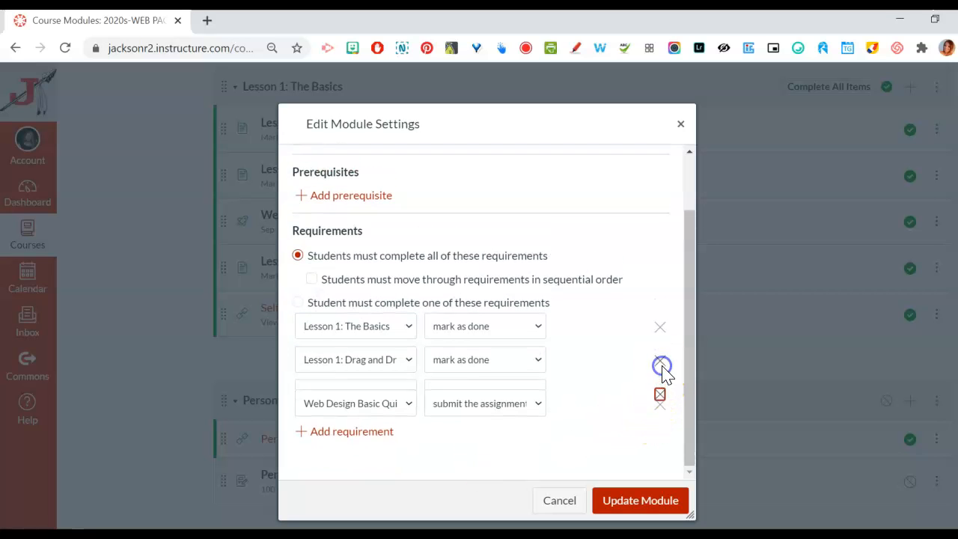
# Add a mark as done requirement for Lesson 1: General Rules for Proper Filenames below the quiz requirement and save the module settings
pyautogui.click(369, 440)
pyautogui.click(374, 438)
pyautogui.click(395, 328)
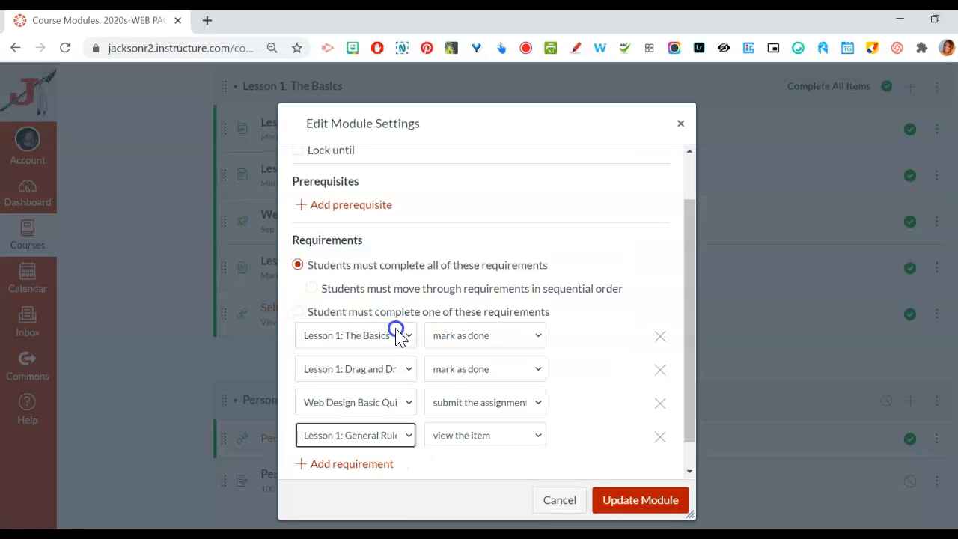
pyautogui.click(485, 437)
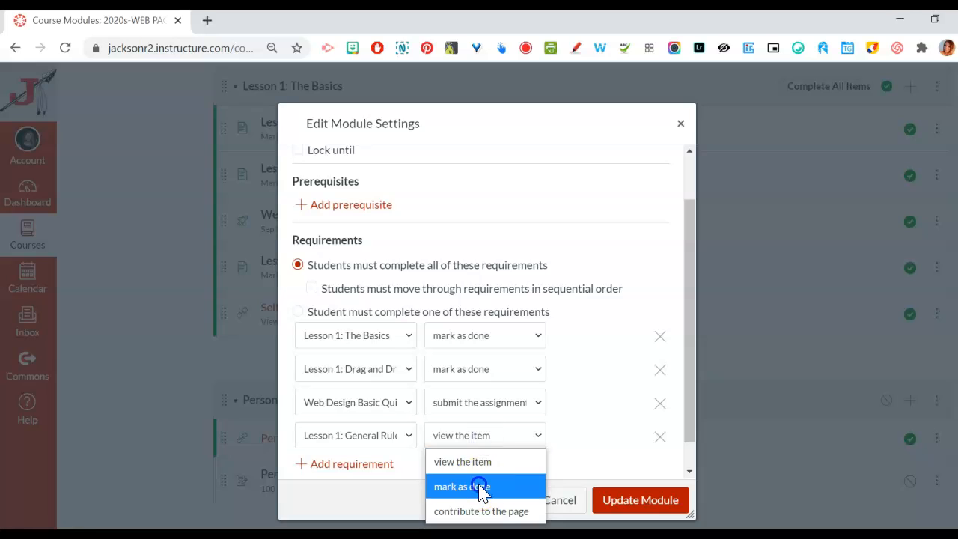
pyautogui.click(483, 485)
pyautogui.click(626, 512)
pyautogui.click(594, 398)
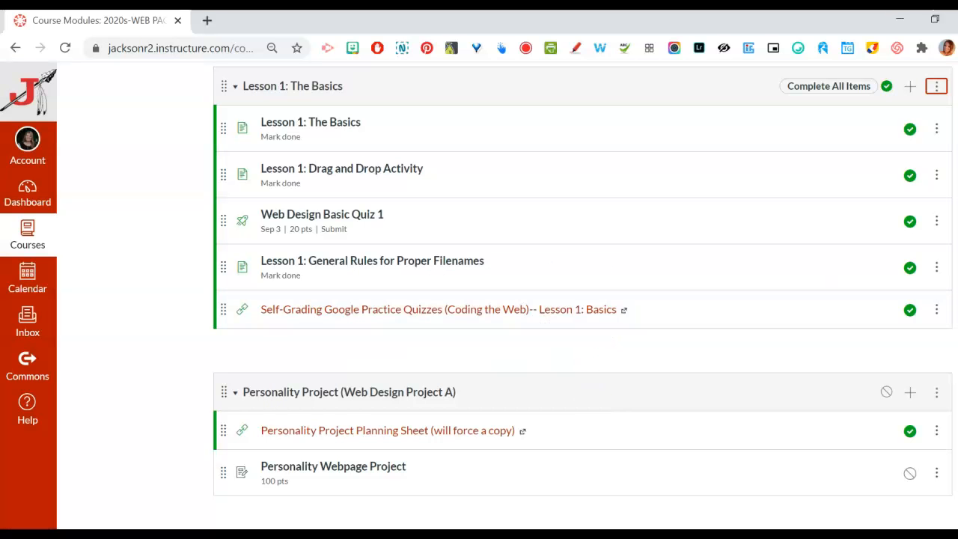
# Switch the Web Design course to student view and examine the requirements shown in its Lesson 1: The Basics module
pyautogui.scroll(10, 582, 300)
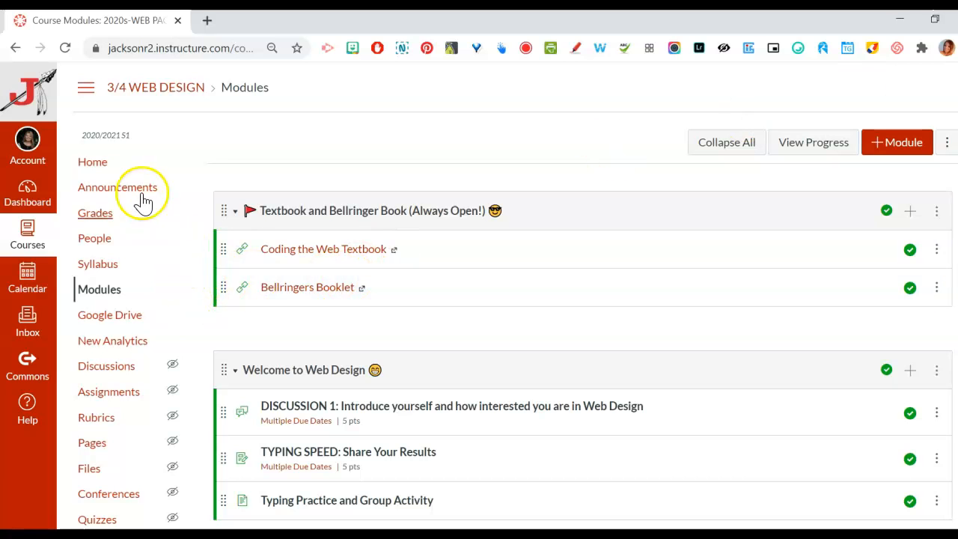
pyautogui.click(107, 166)
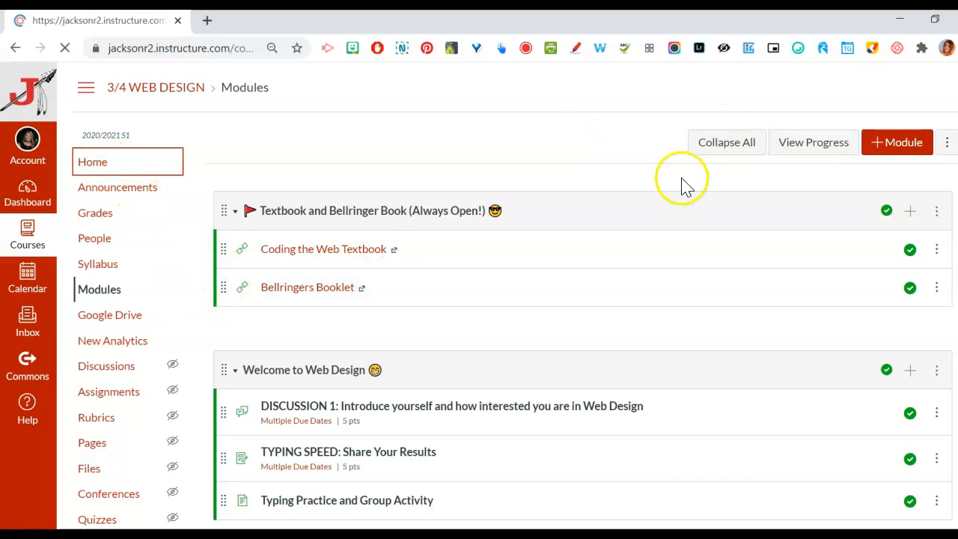
pyautogui.click(891, 296)
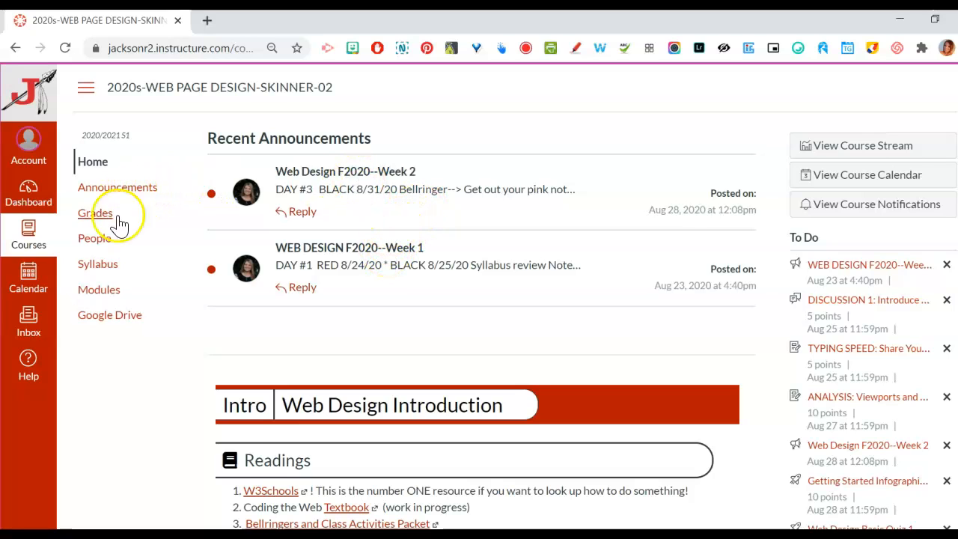
pyautogui.click(95, 295)
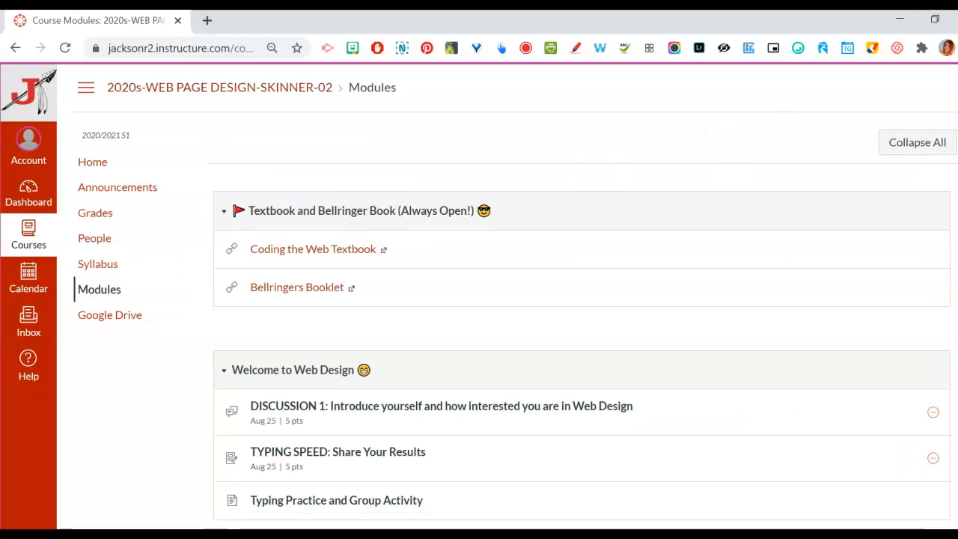
pyautogui.scroll(-3, 513, 263)
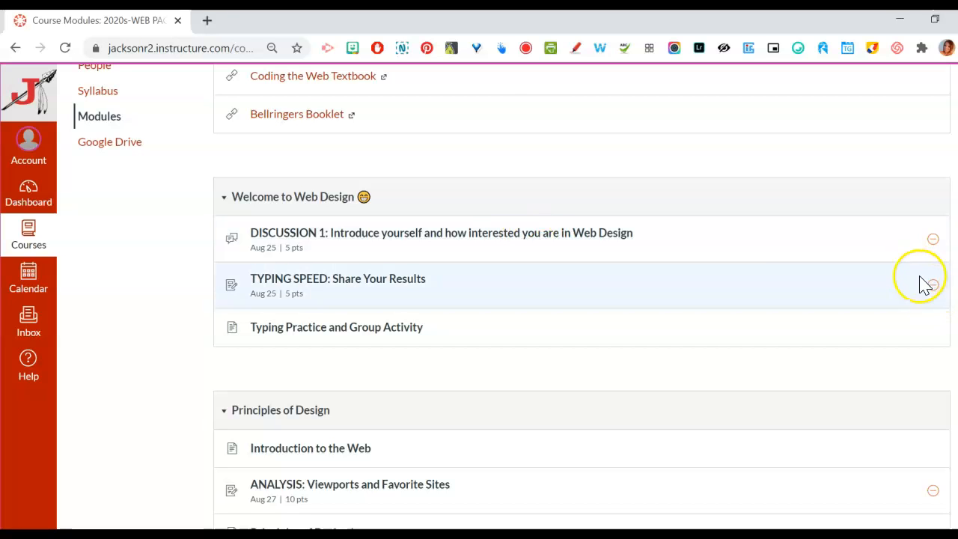
pyautogui.scroll(-6, 581, 299)
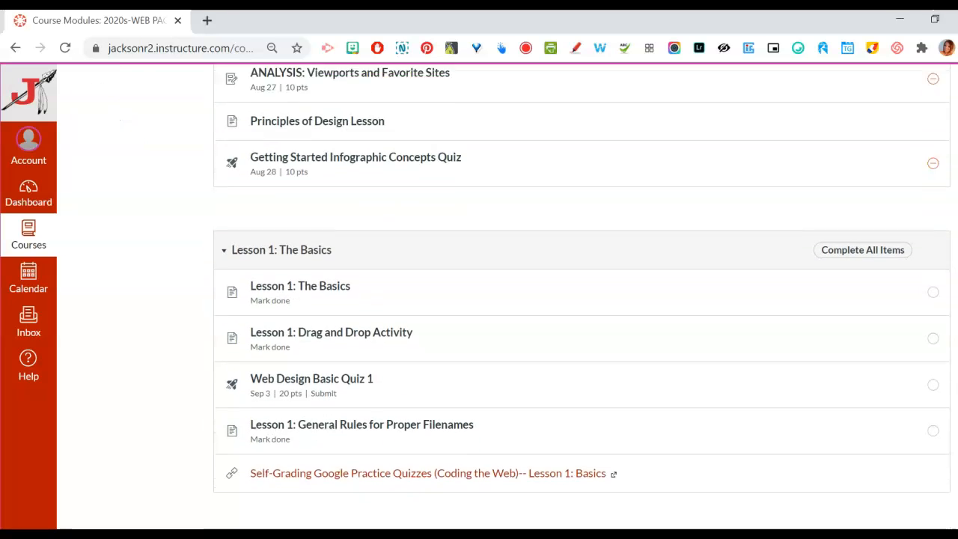
pyautogui.scroll(-1, 581, 300)
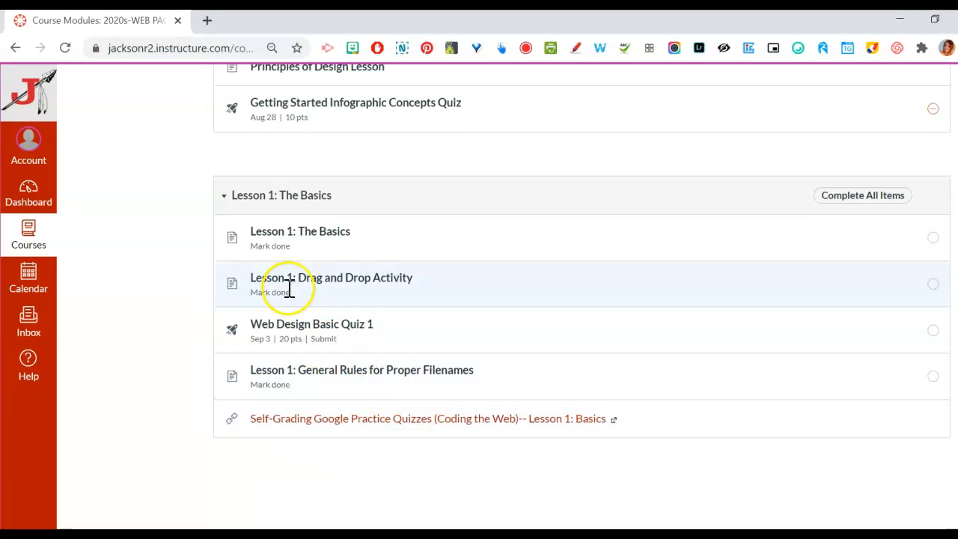
# Open the Lesson 1: The Basics page as a student and mark it as done
pyautogui.click(933, 239)
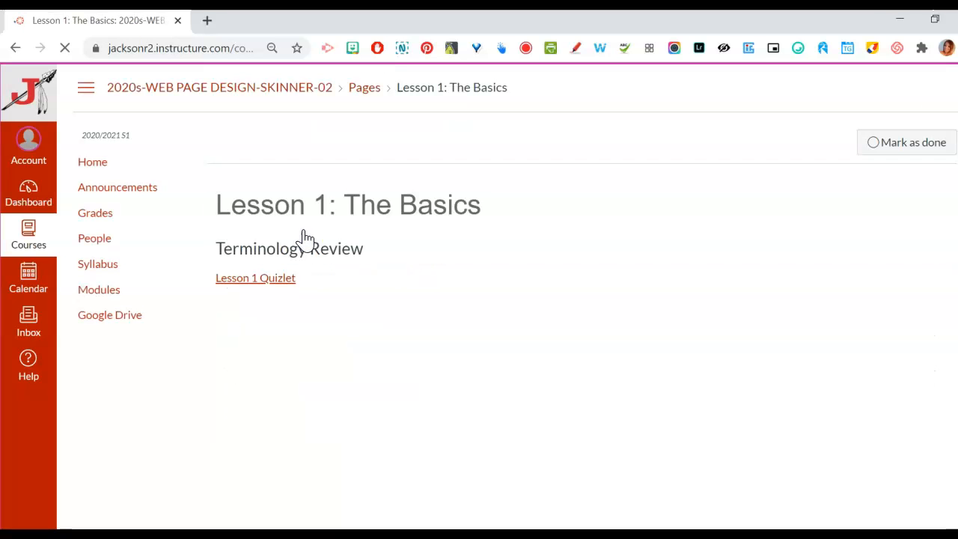
pyautogui.scroll(-4, 516, 299)
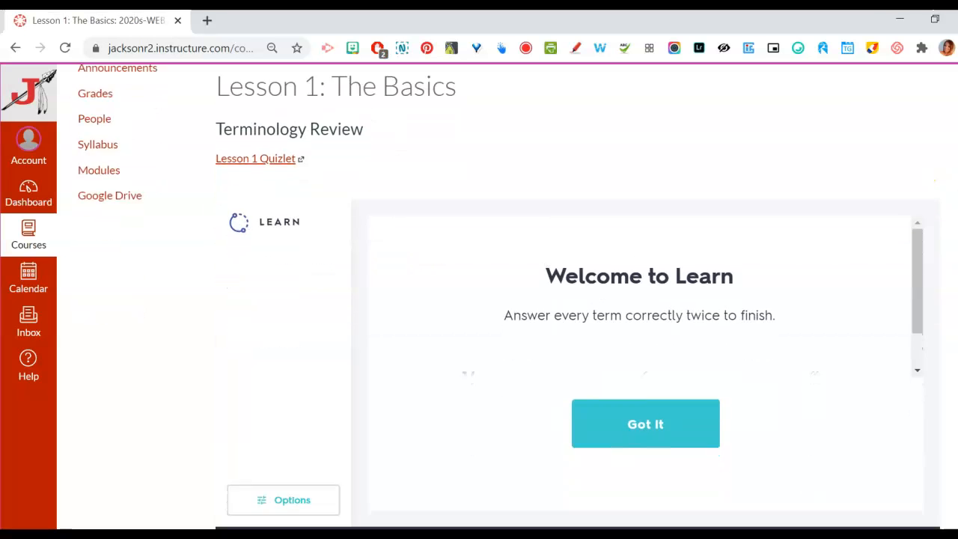
pyautogui.scroll(3, 516, 299)
pyautogui.scroll(1, 516, 300)
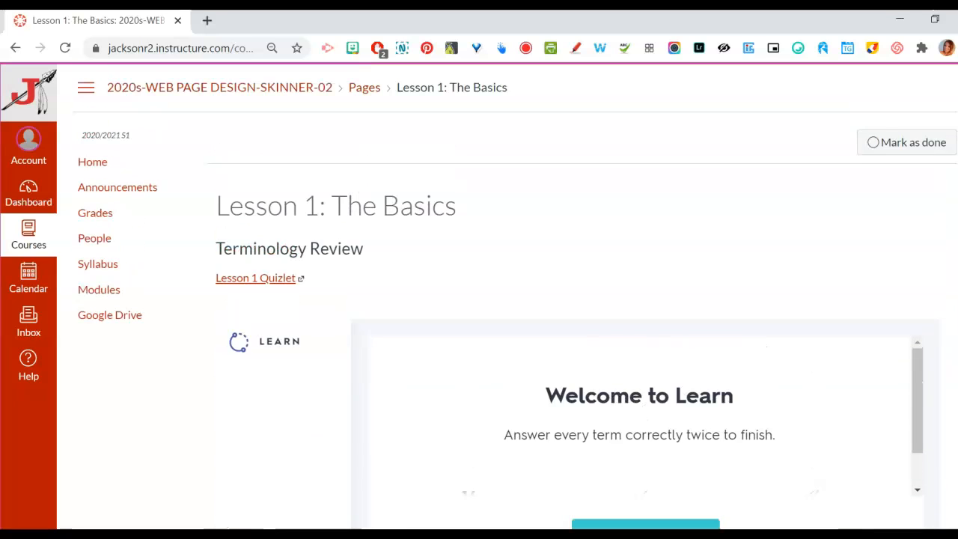
pyautogui.click(874, 143)
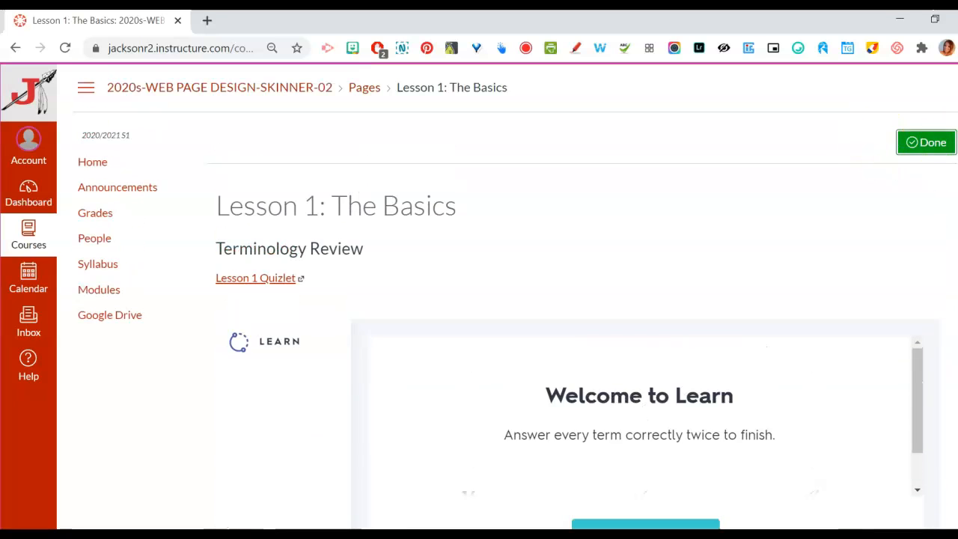
# Go through the module's following items in student view, from Lesson 1: Drag and Drop Activity to Web Design Basic Quiz 1
pyautogui.scroll(-6, 487, 374)
pyautogui.scroll(-2, 487, 374)
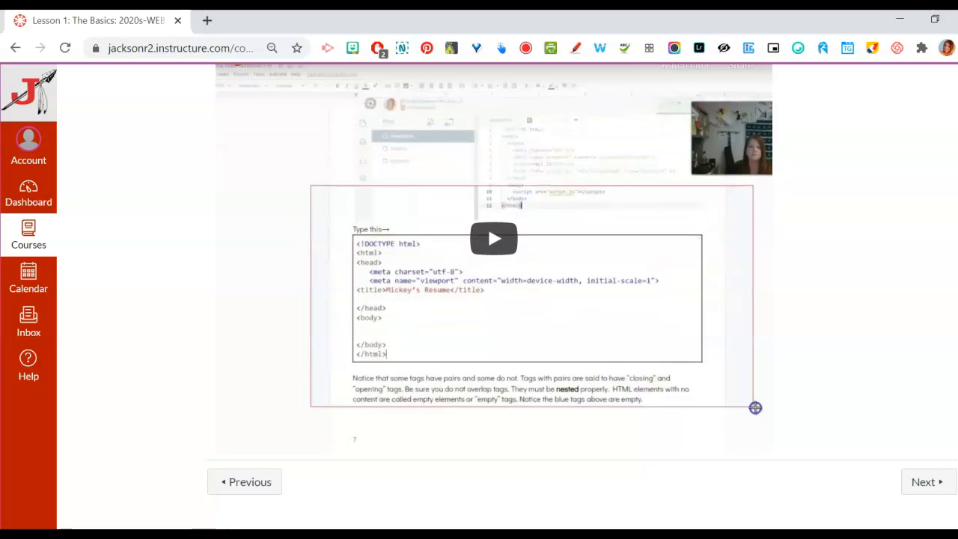
pyautogui.click(930, 483)
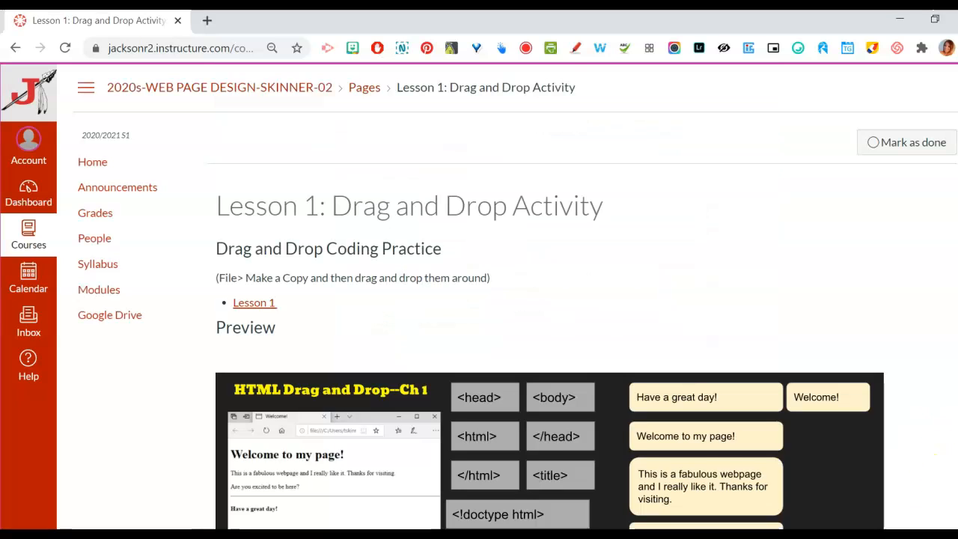
pyautogui.scroll(-3, 487, 337)
pyautogui.scroll(-2, 487, 337)
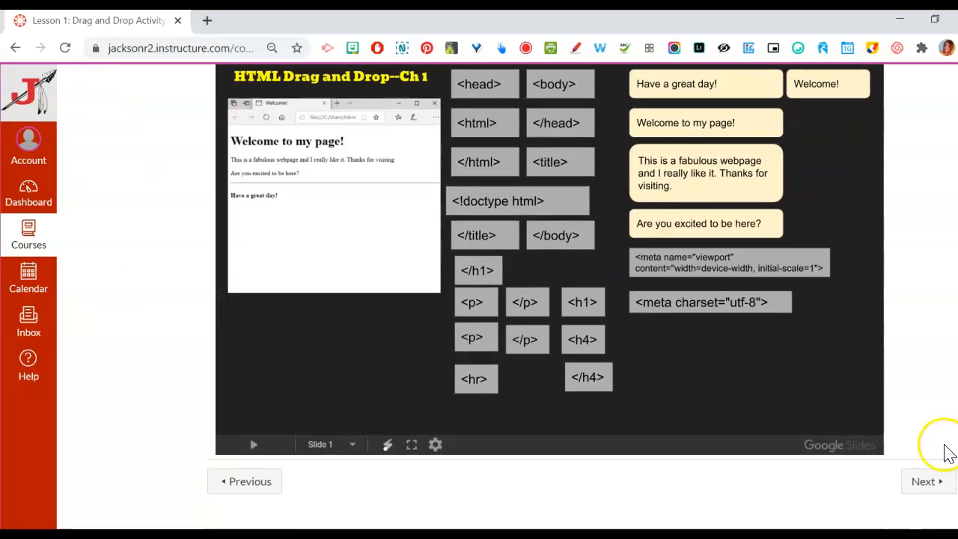
pyautogui.click(924, 486)
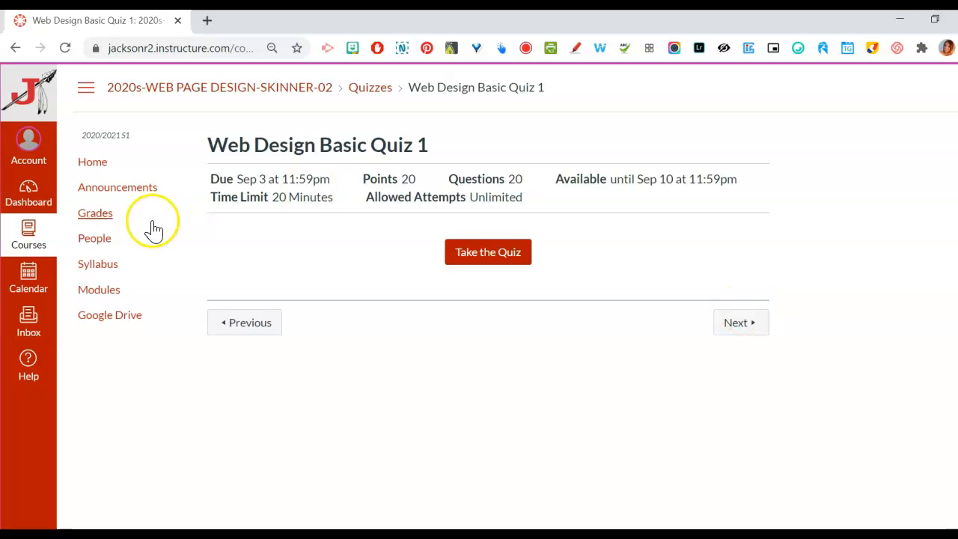
# Return to the course's module list and check the student's completion status in Lesson 1: The Basics
pyautogui.click(100, 292)
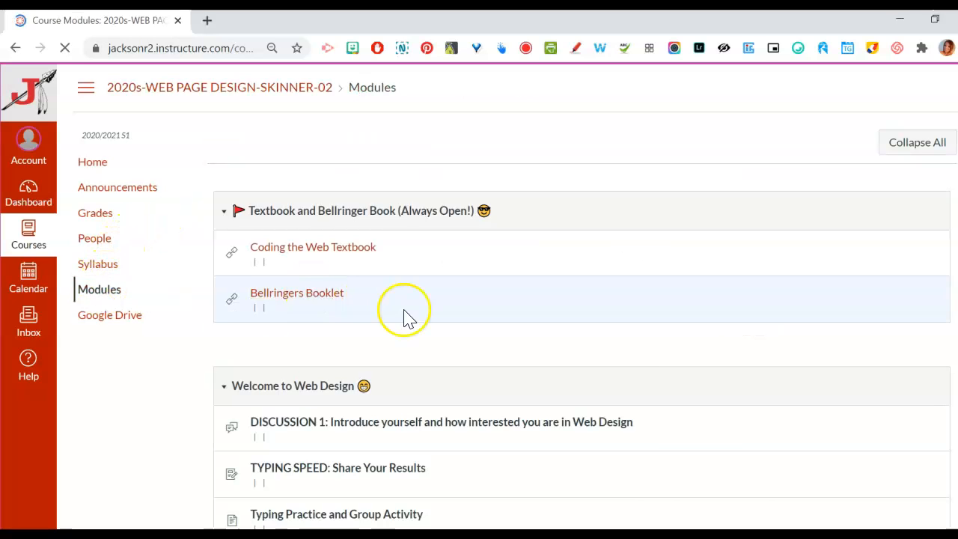
pyautogui.scroll(-10, 511, 292)
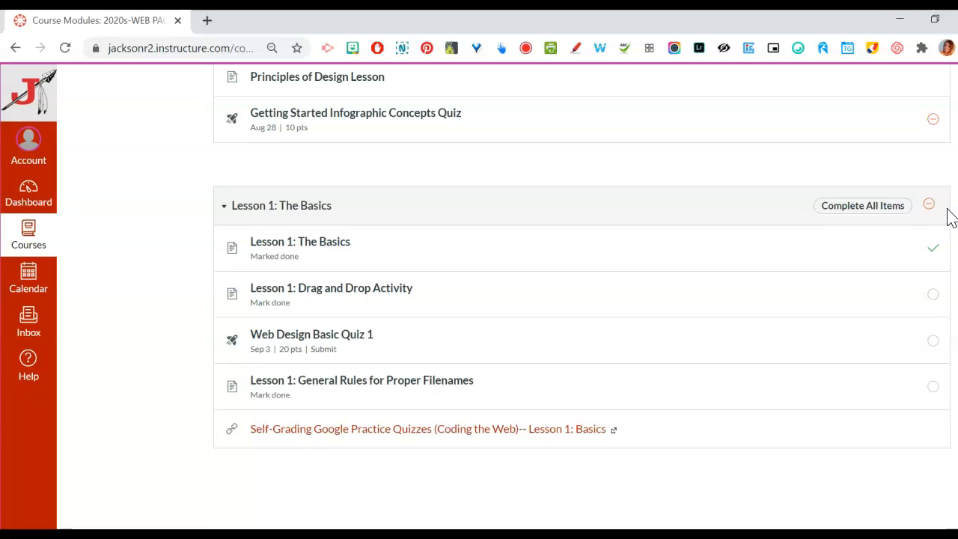
pyautogui.scroll(10, 581, 296)
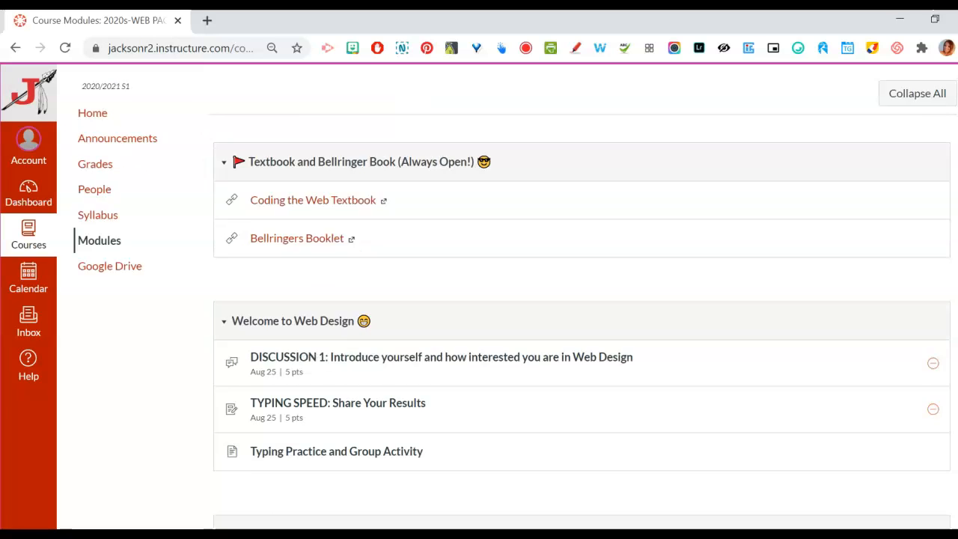
pyautogui.scroll(-8, 581, 297)
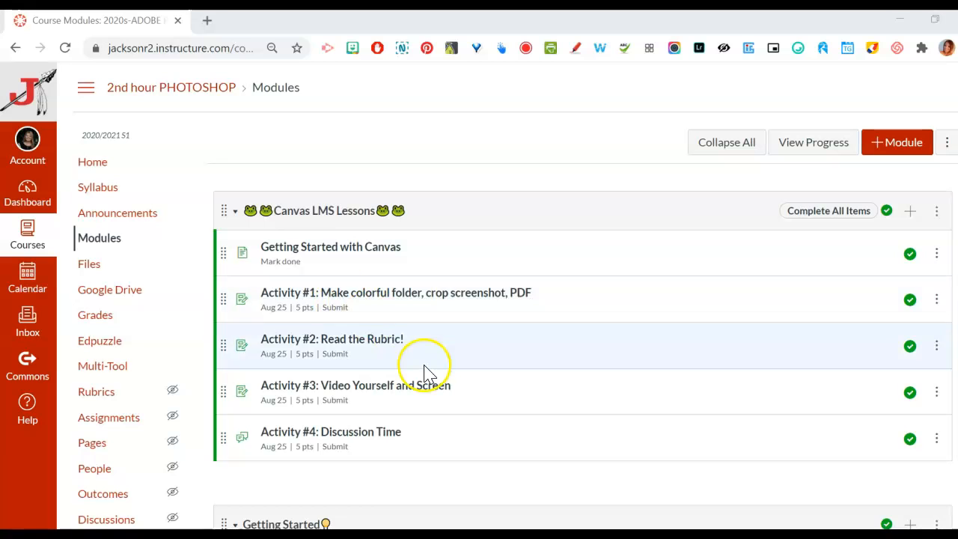
# Review the requirement settings of the Canvas LMS Lessons module in the 2nd hour PHOTOSHOP course and close them without saving
pyautogui.click(936, 211)
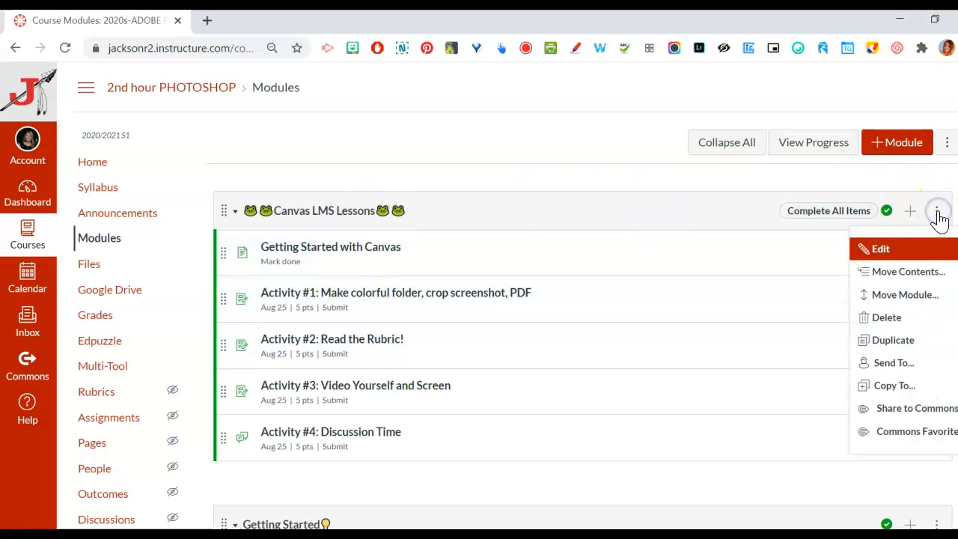
pyautogui.click(882, 251)
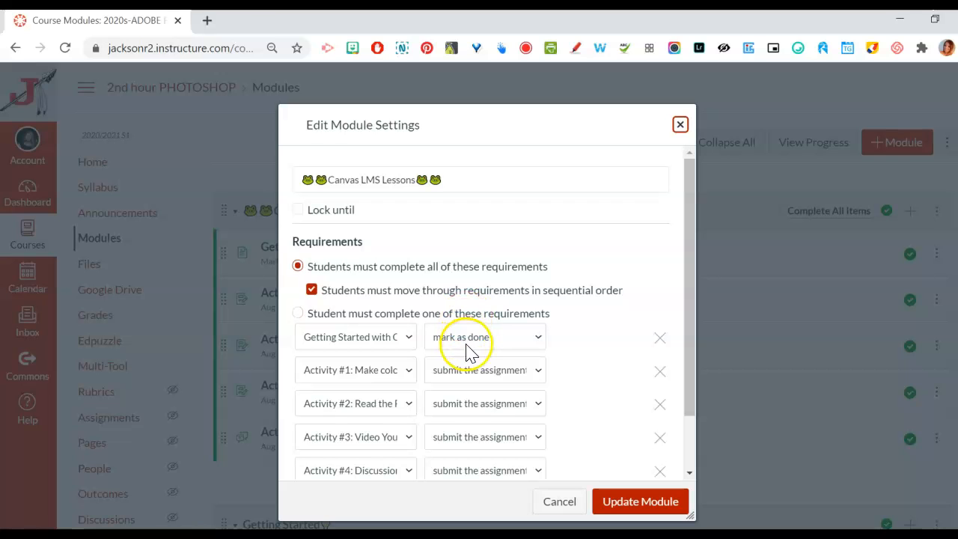
pyautogui.click(559, 502)
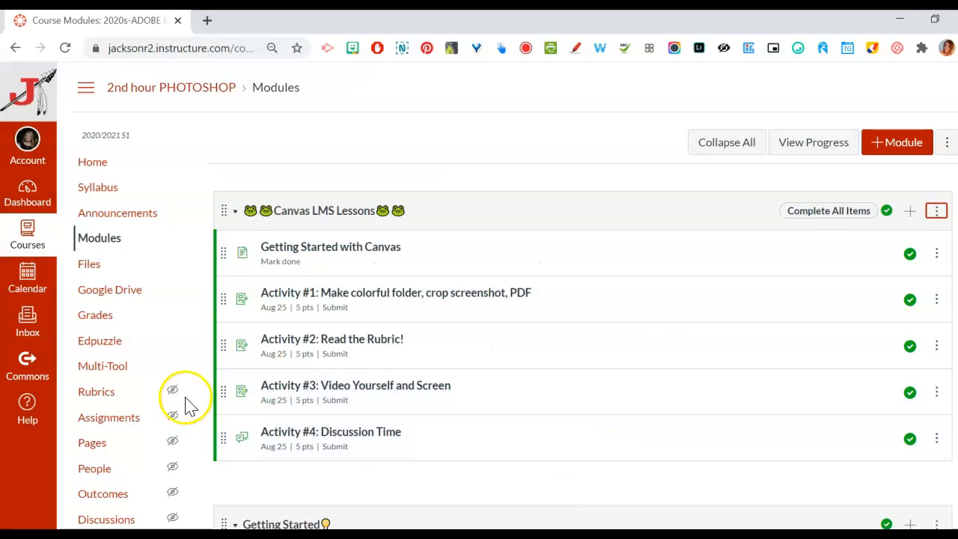
# View the Photoshop course modules as a student, check the completion prerequisites of Activity #2: Read the Rubric!, and return to the module list
pyautogui.click(96, 161)
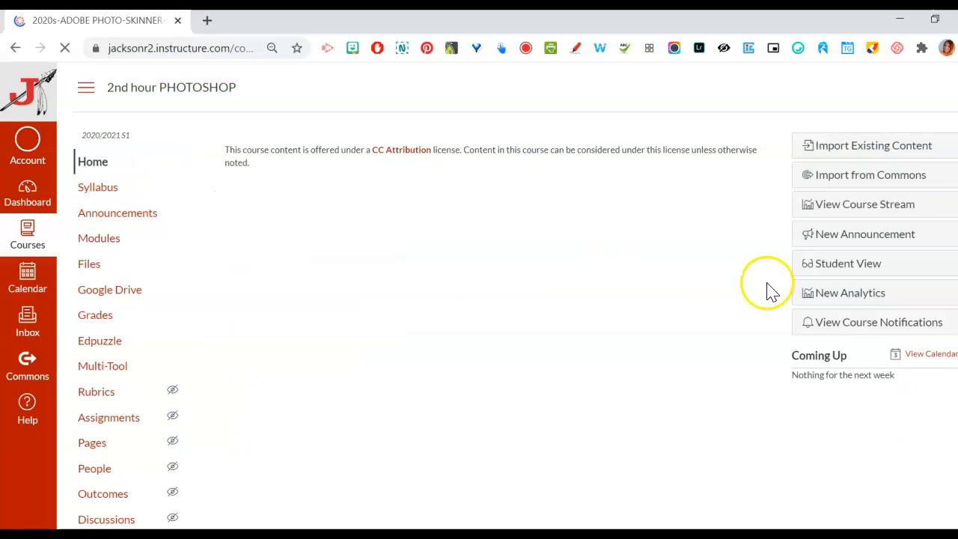
pyautogui.click(841, 300)
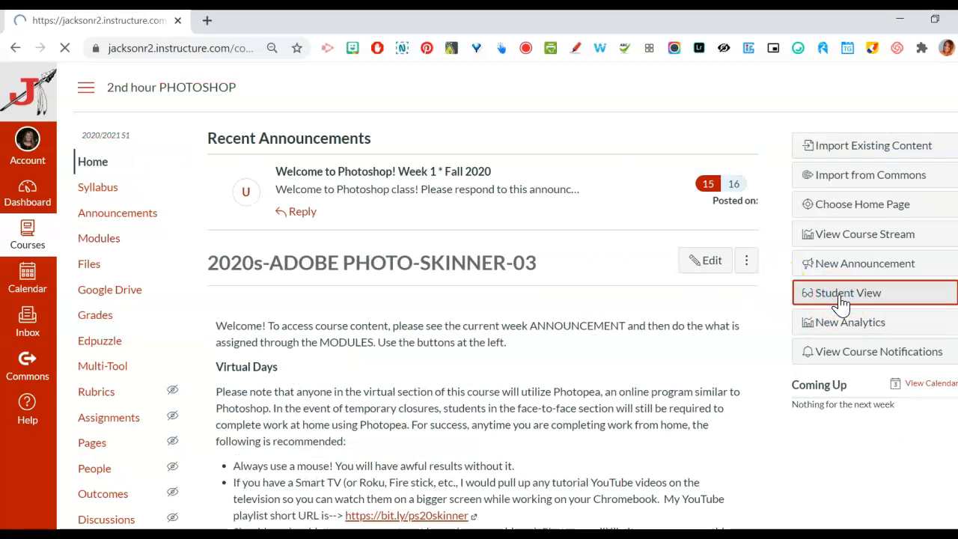
pyautogui.click(99, 238)
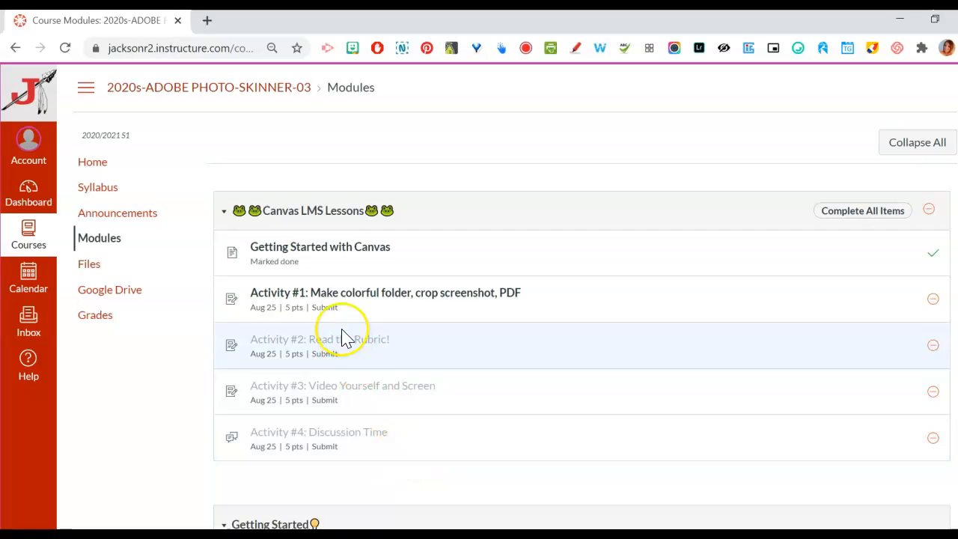
pyautogui.click(325, 295)
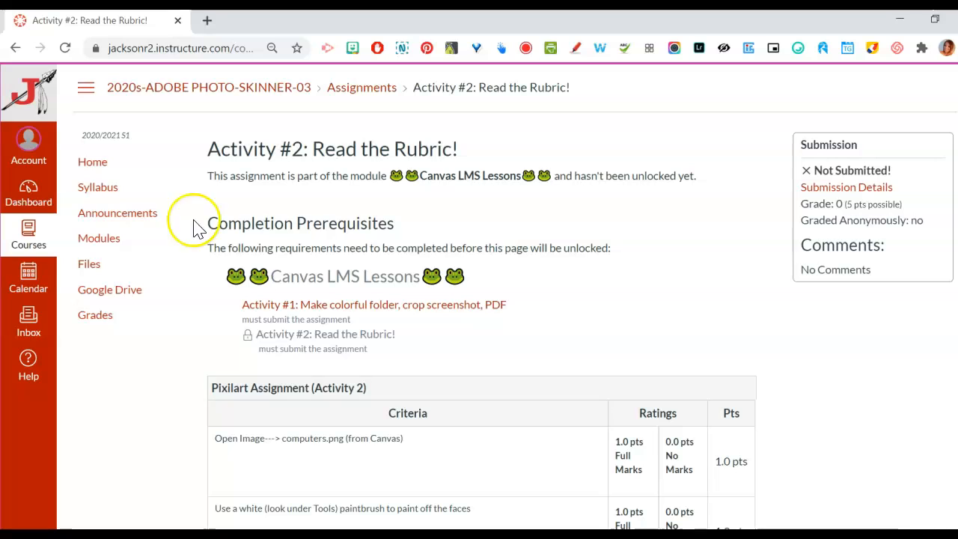
pyautogui.click(100, 238)
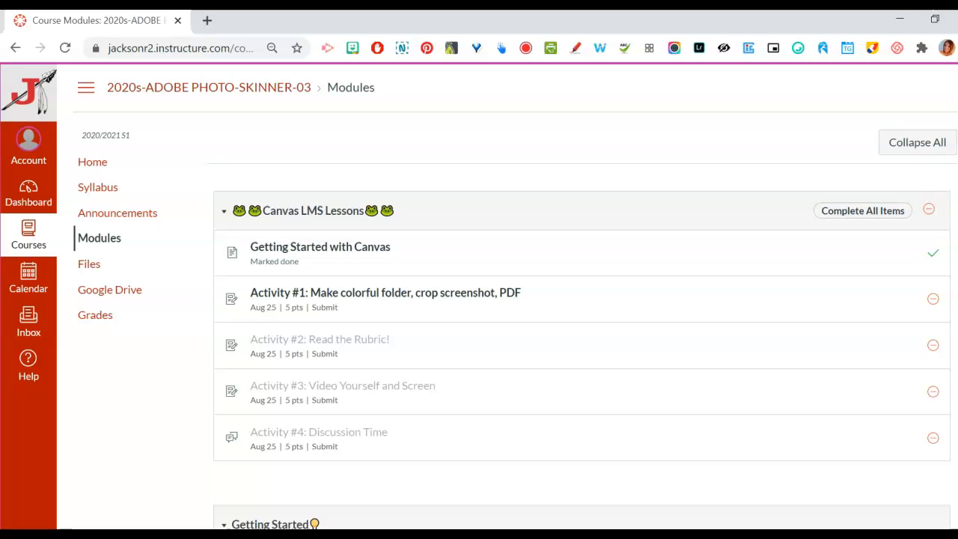
# Examine which items are locked, completed or overdue across the Canvas LMS Lessons, Getting Started and Random modules in student view
pyautogui.scroll(-2, 515, 299)
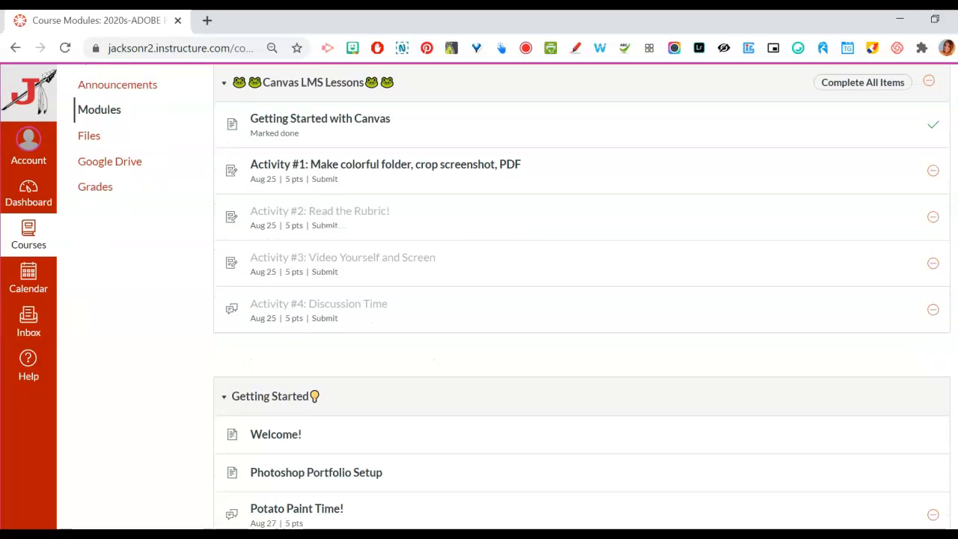
pyautogui.scroll(1, 515, 299)
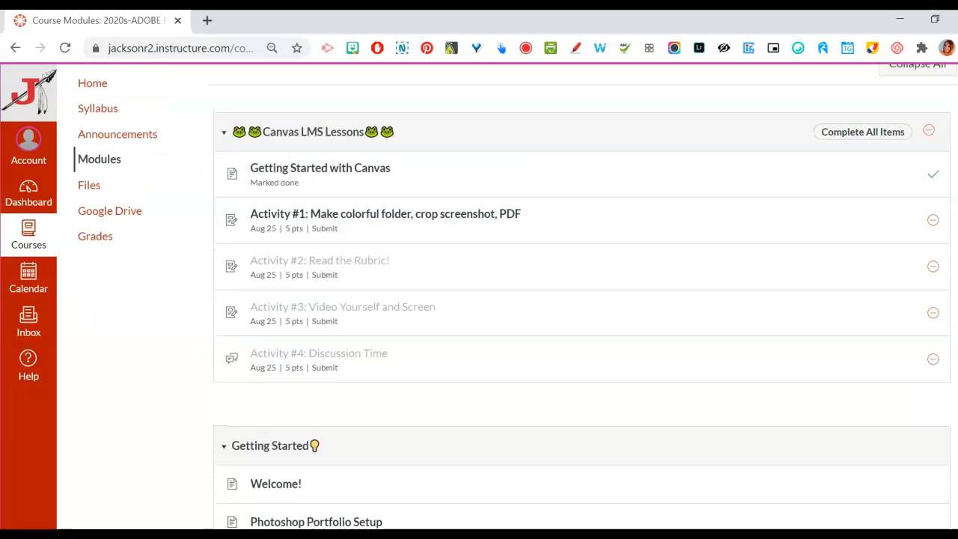
pyautogui.scroll(-4, 479, 299)
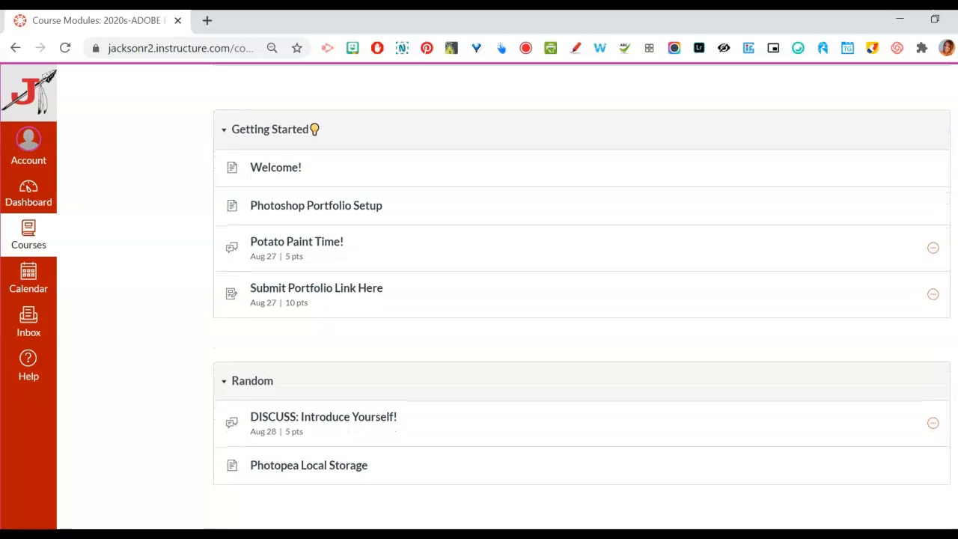
pyautogui.scroll(4, 478, 300)
pyautogui.scroll(-1, 479, 299)
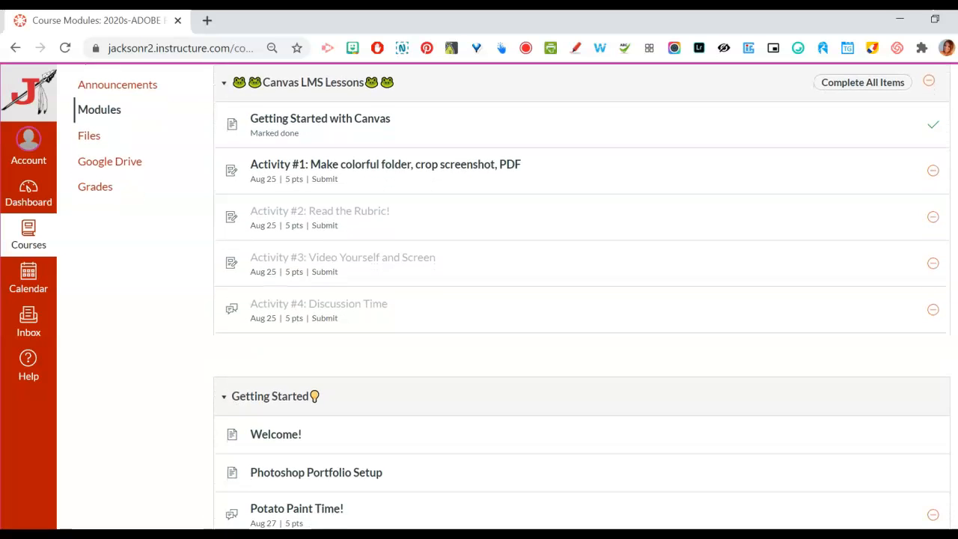
pyautogui.scroll(-5, 479, 299)
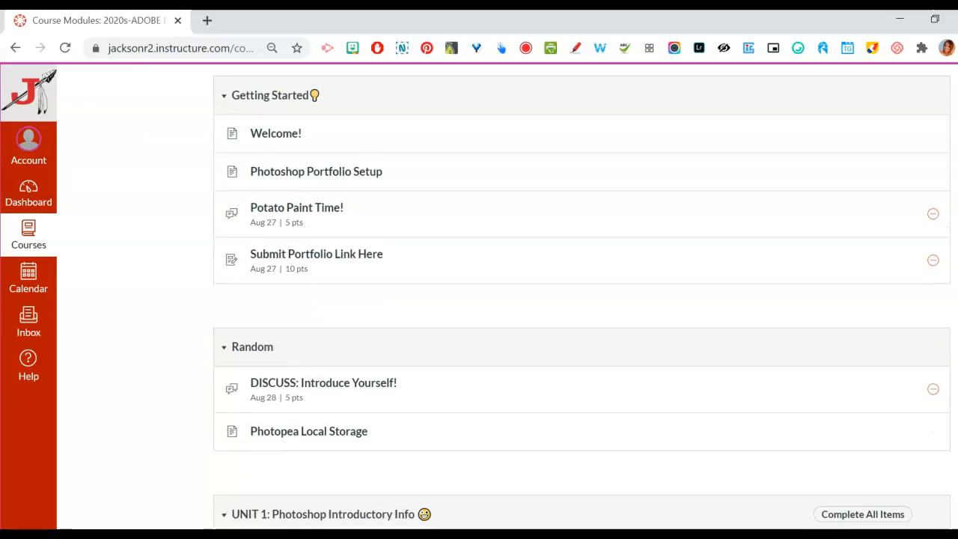
pyautogui.scroll(1, 479, 299)
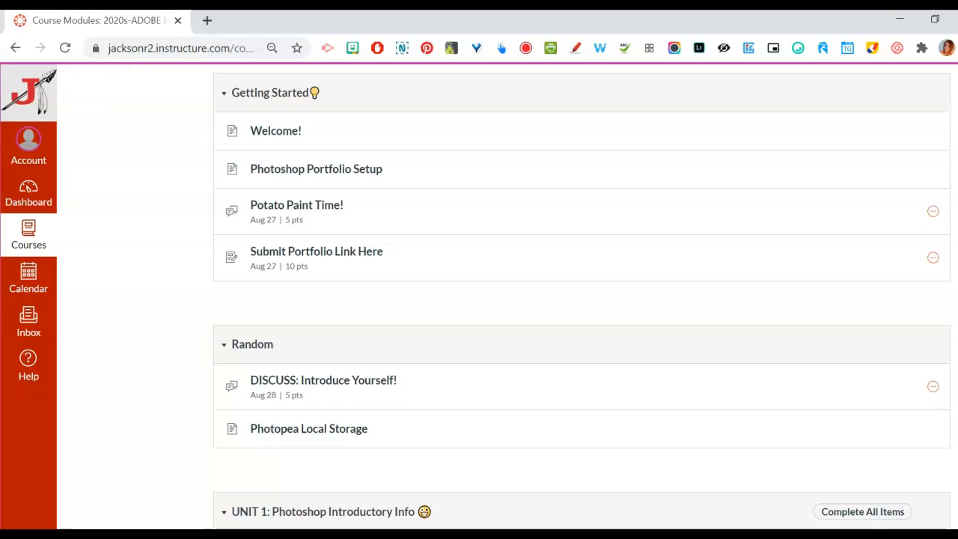
pyautogui.scroll(5, 935, 171)
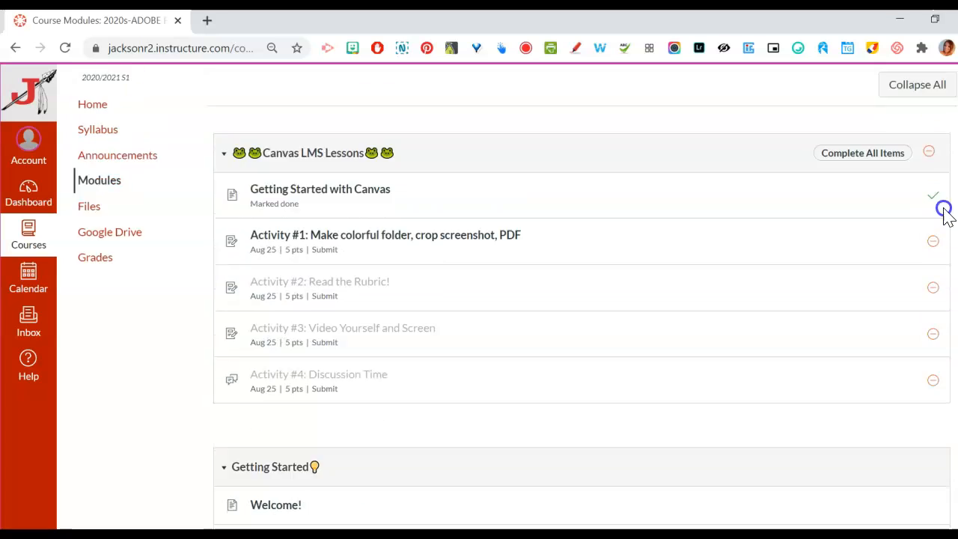